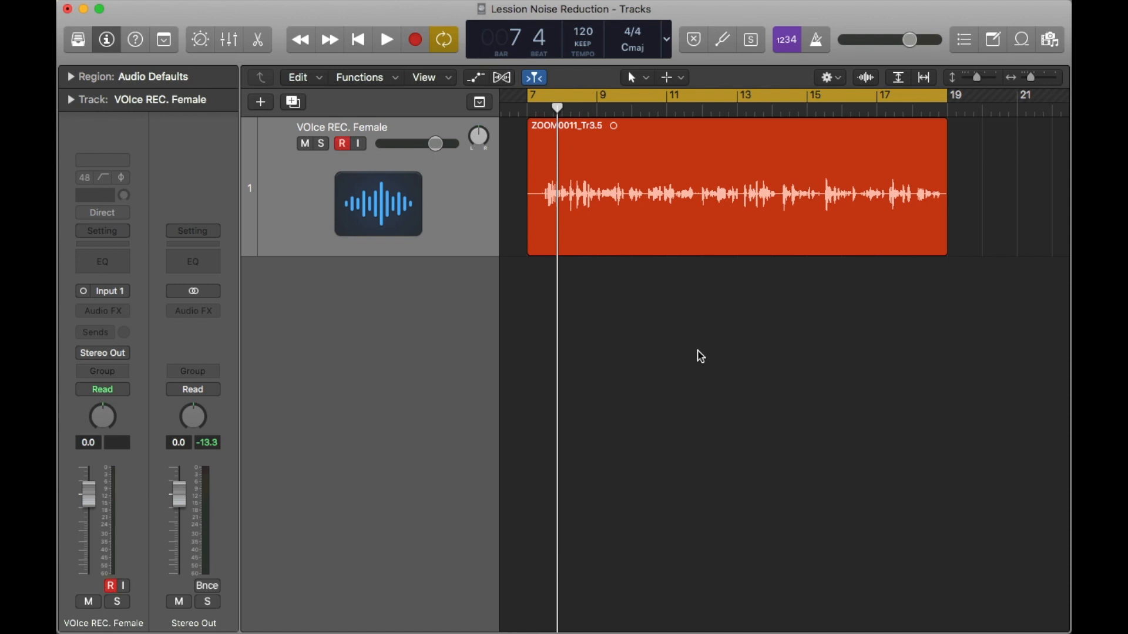
# Step: Play the voice recording and examine its waveform closely for background noise
pyautogui.press('space')
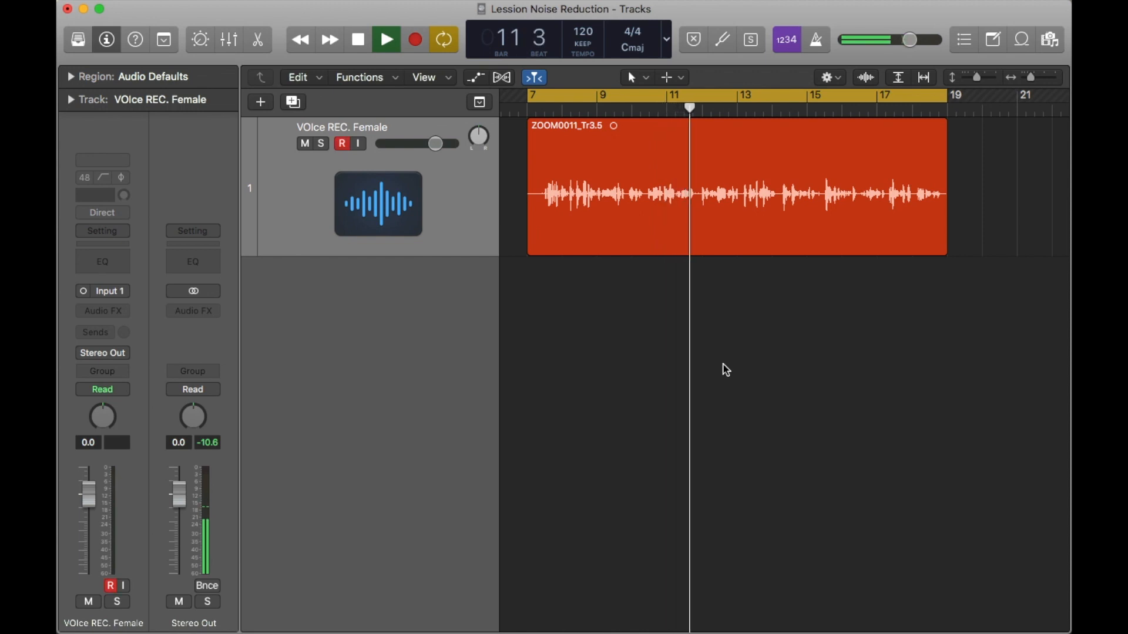
pyautogui.scroll(2, 724, 366)
pyautogui.scroll(3, 724, 365)
pyautogui.scroll(-2, 722, 364)
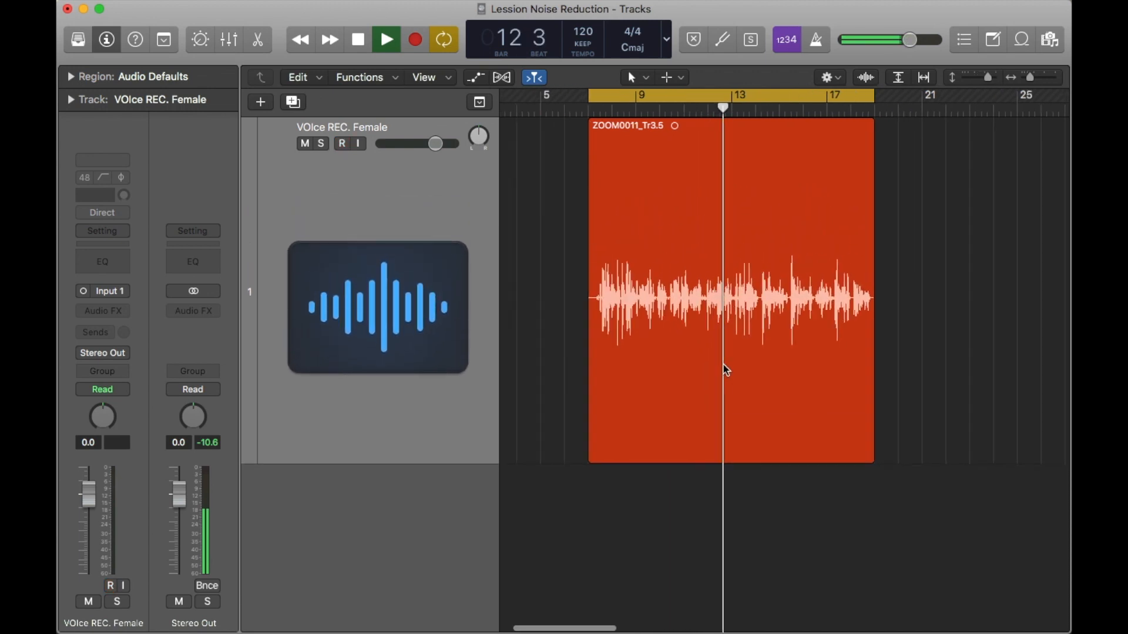
pyautogui.scroll(-1, 726, 370)
pyautogui.scroll(4, 726, 369)
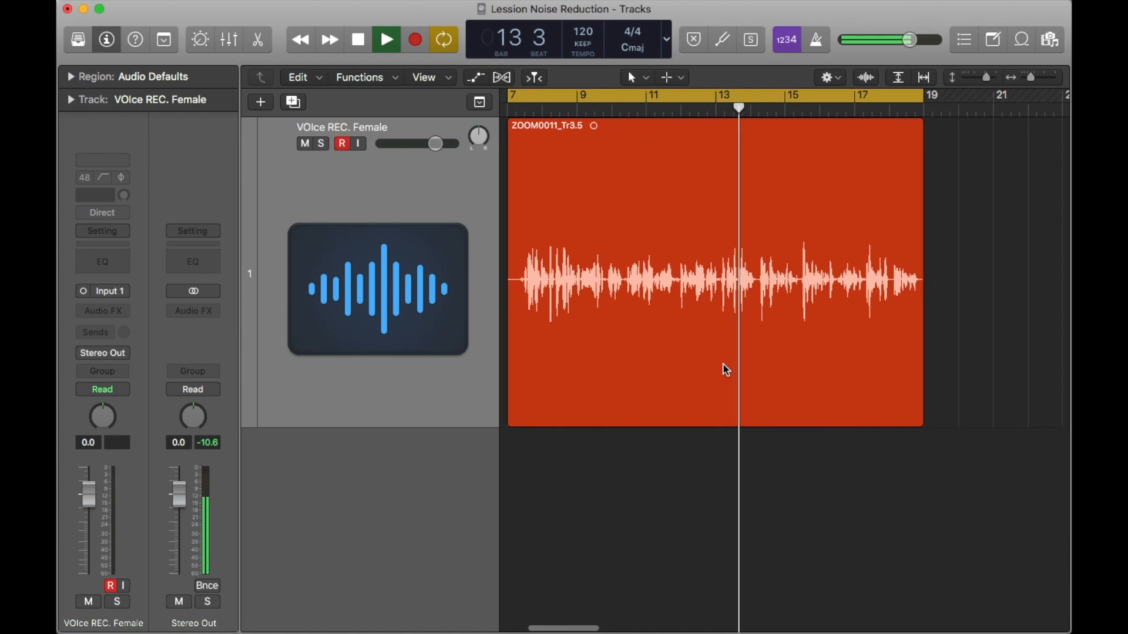
pyautogui.scroll(-4, 726, 369)
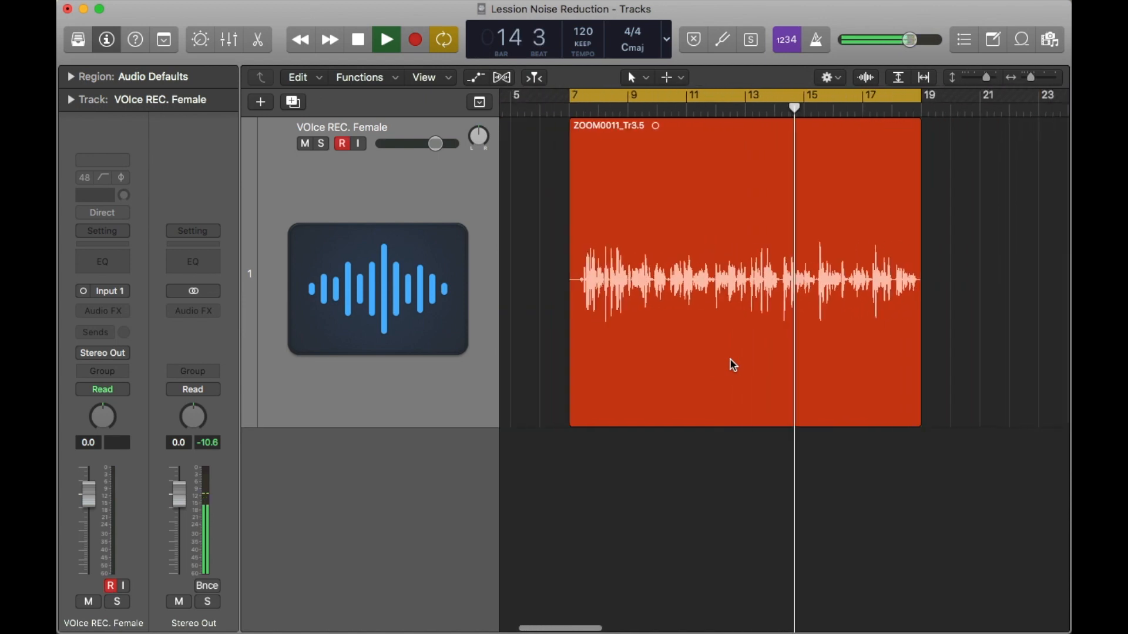
pyautogui.scroll(-2, 732, 365)
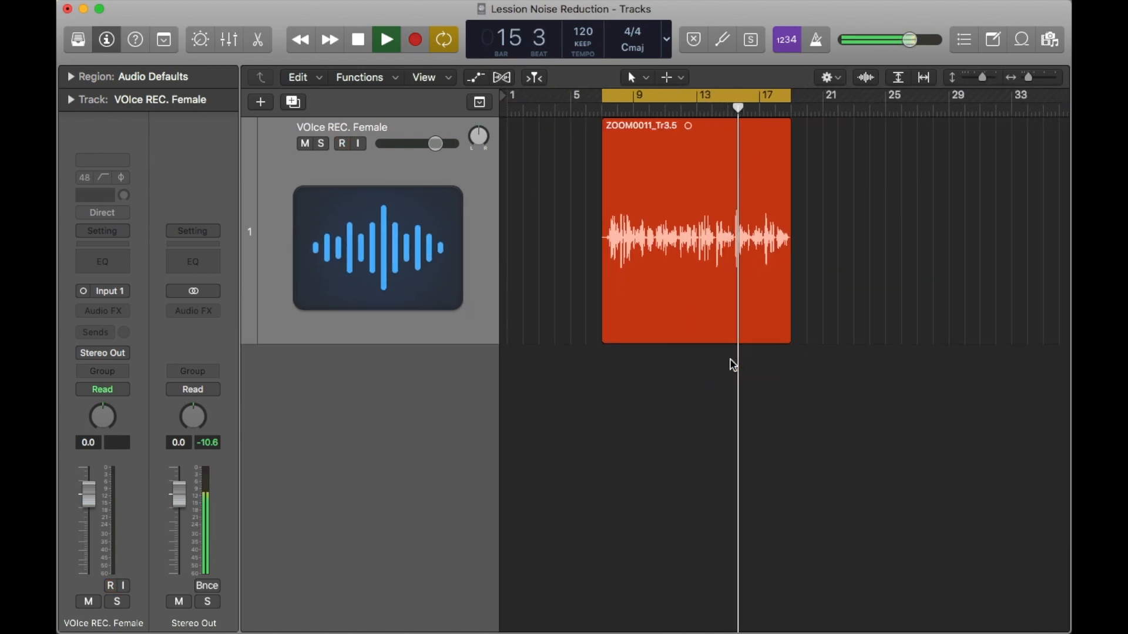
pyautogui.press('space')
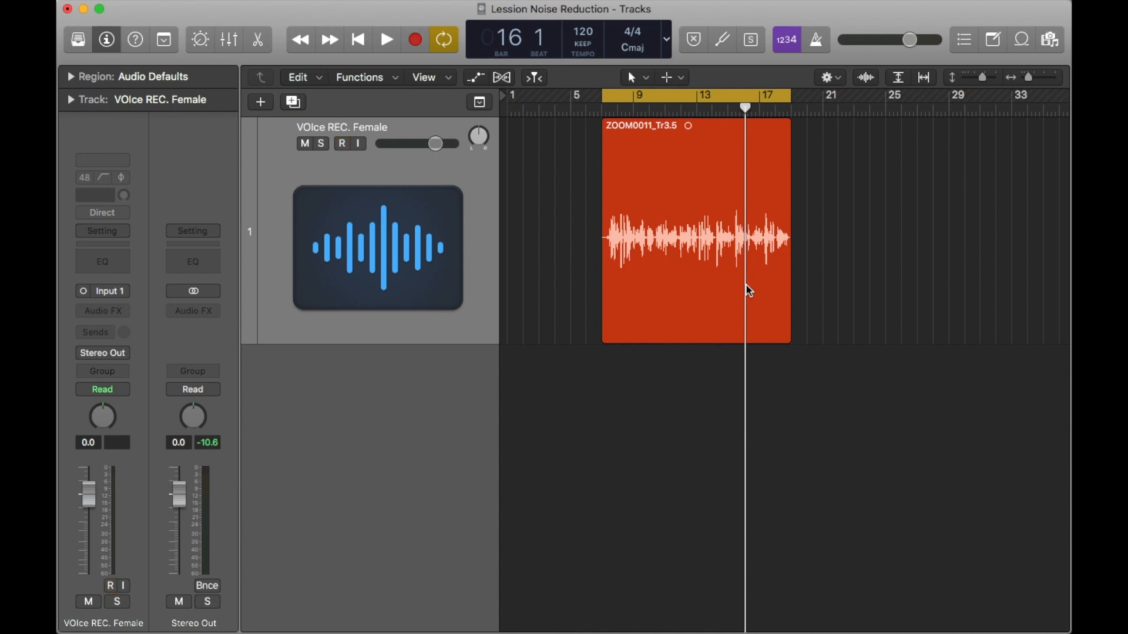
# Step: Replay the start of the voice region to hear the noise before and around the first words
pyautogui.press('space')
pyautogui.press('super+Right')
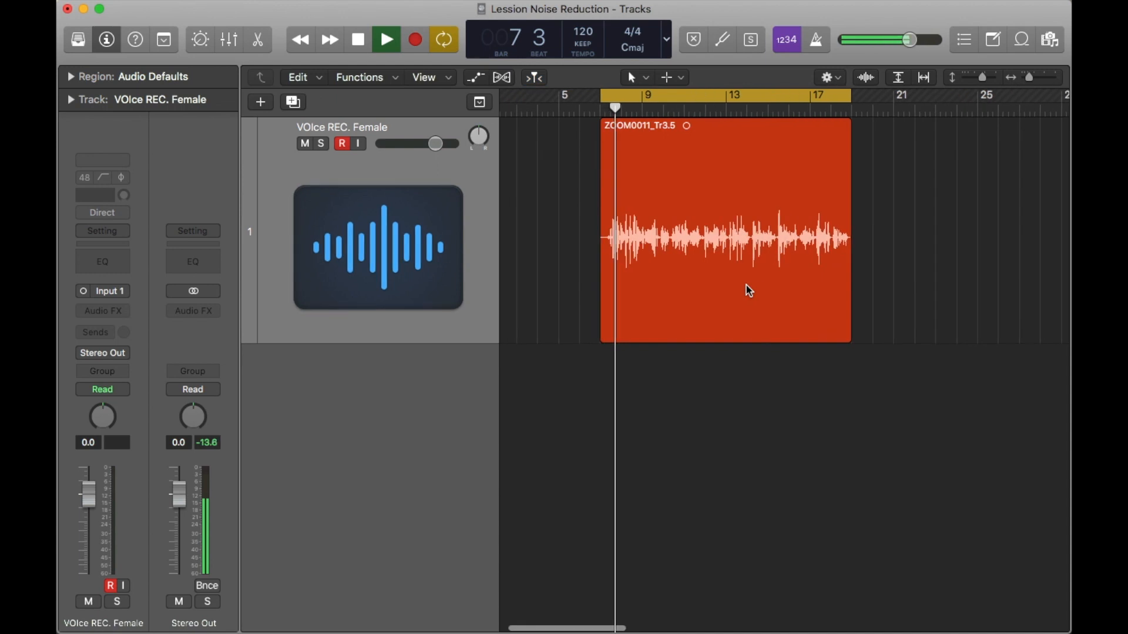
pyautogui.press('space')
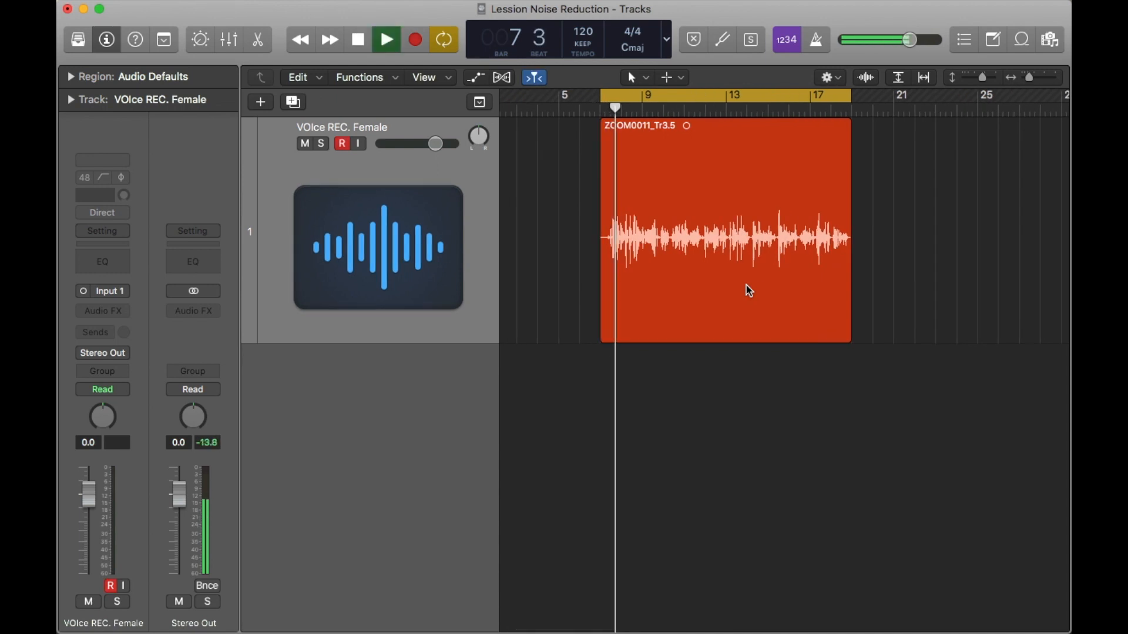
pyautogui.press('space')
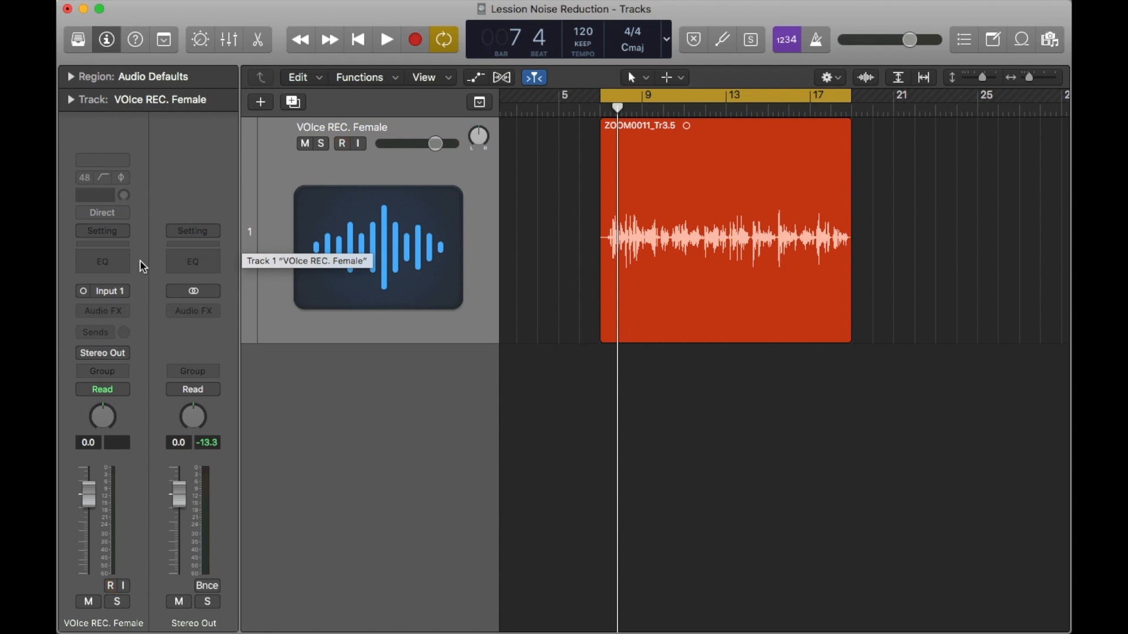
# Step: Add a Channel EQ to the voice track with a -3.0 dB dip at 5200 Hz, high shelf at 10800 Hz and high cut at 14800 Hz
pyautogui.click(104, 262)
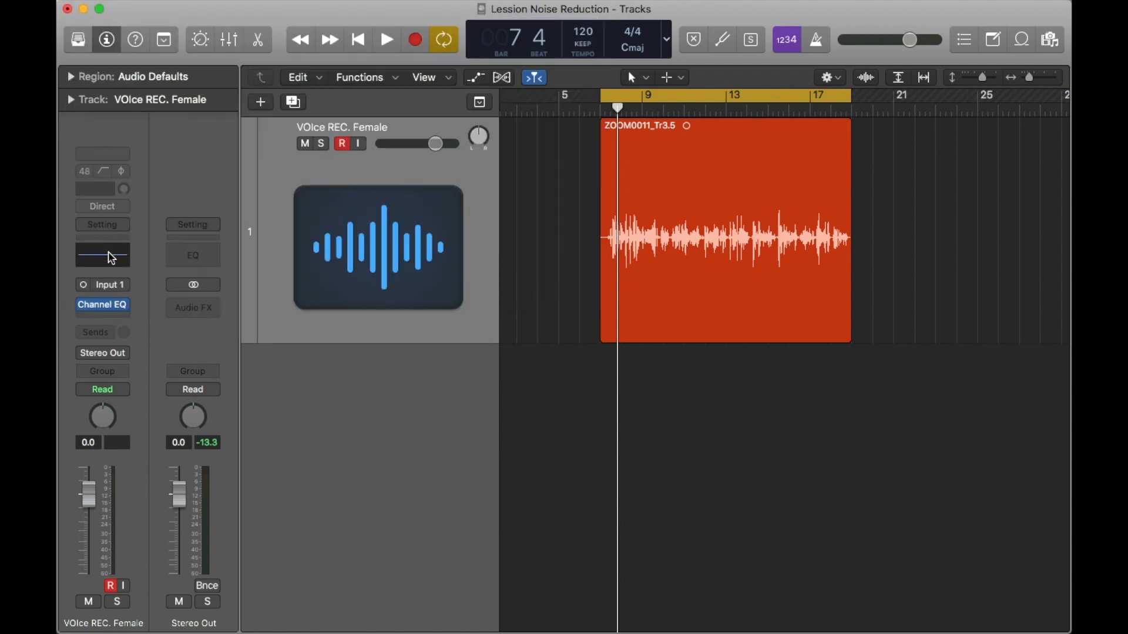
pyautogui.click(105, 254)
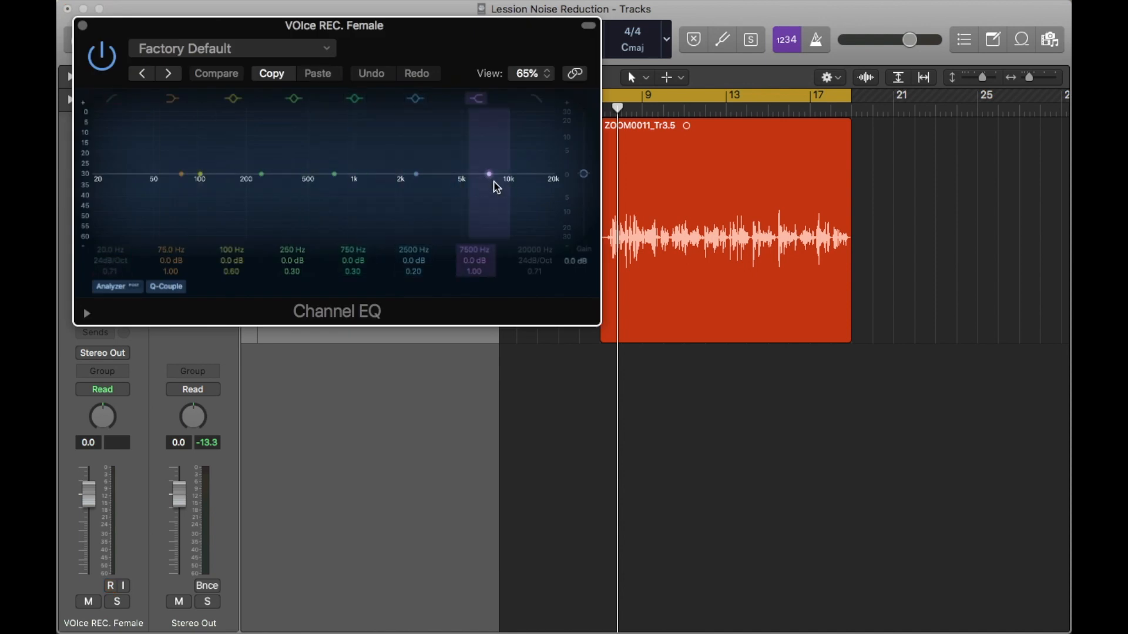
pyautogui.moveTo(493, 177); pyautogui.dragTo(515, 175)
pyautogui.moveTo(418, 174); pyautogui.dragTo(466, 192)
pyautogui.moveTo(503, 156); pyautogui.dragTo(530, 164)
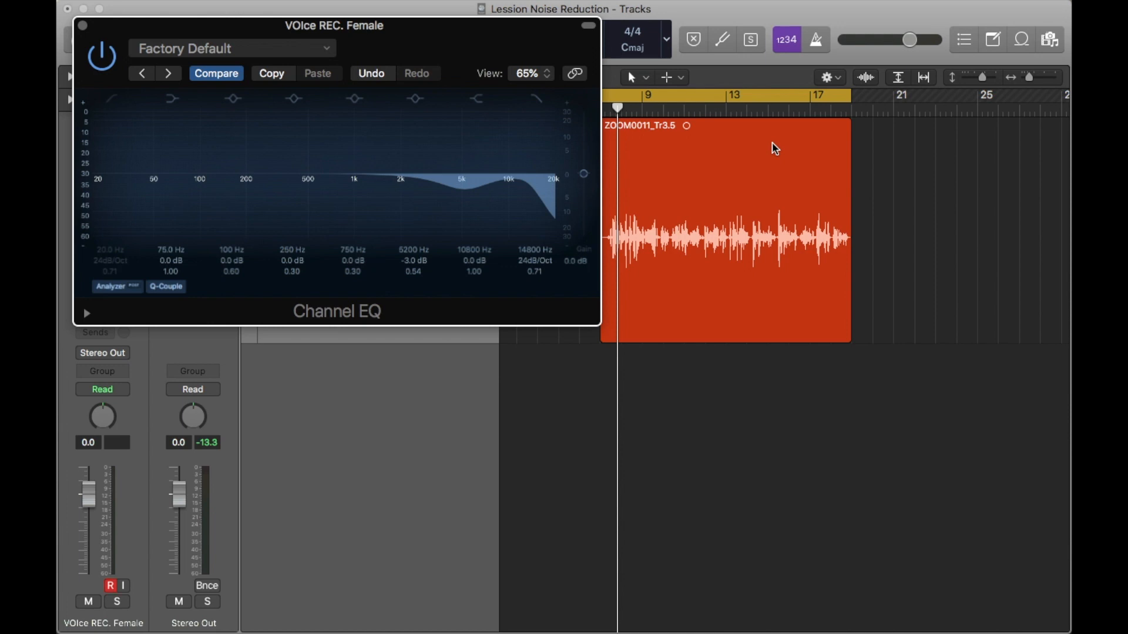
pyautogui.press('space')
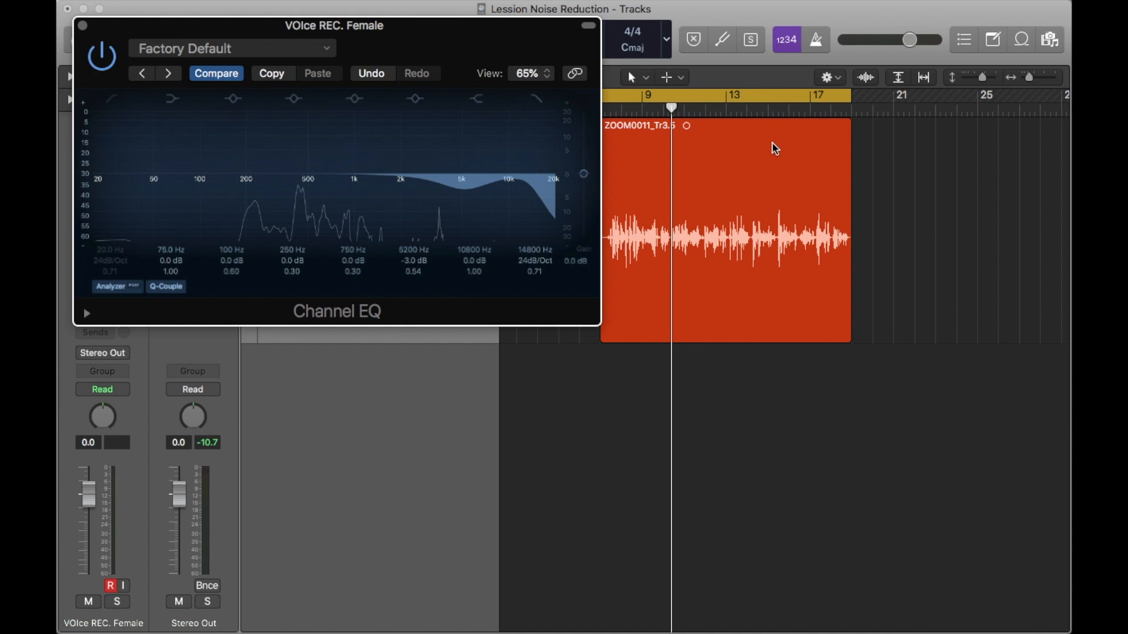
pyautogui.click(83, 25)
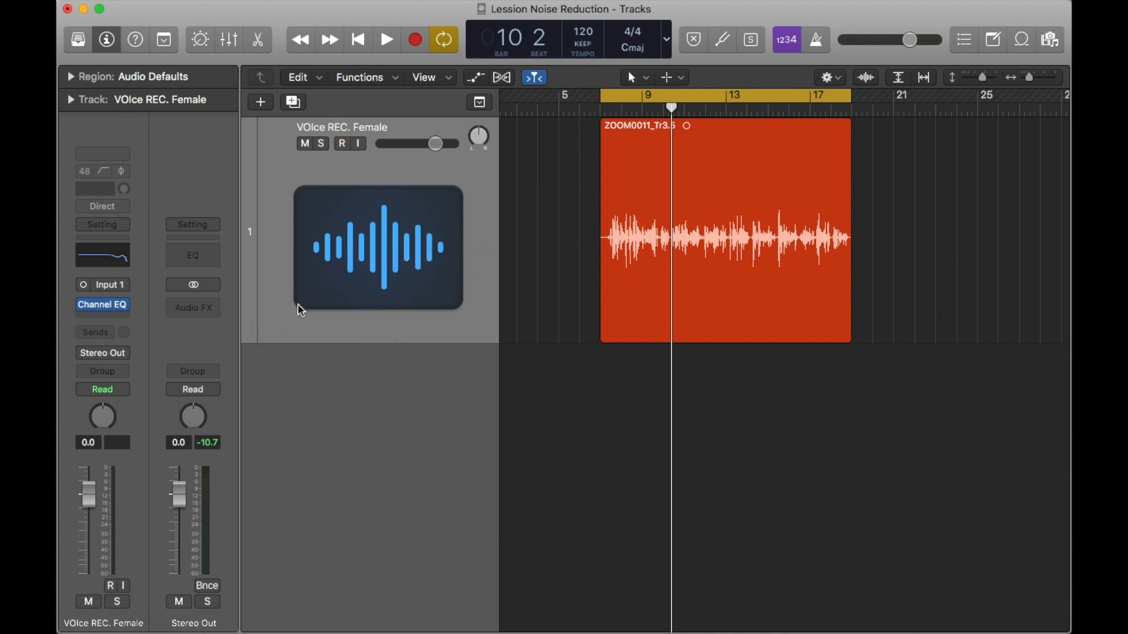
# Step: Insert the mono Waves NS1 (m) noise suppressor after the Channel EQ on the voice track
pyautogui.click(126, 321)
pyautogui.moveTo(136, 611)
pyautogui.moveTo(294, 595)
pyautogui.scroll(-2, 484, 440)
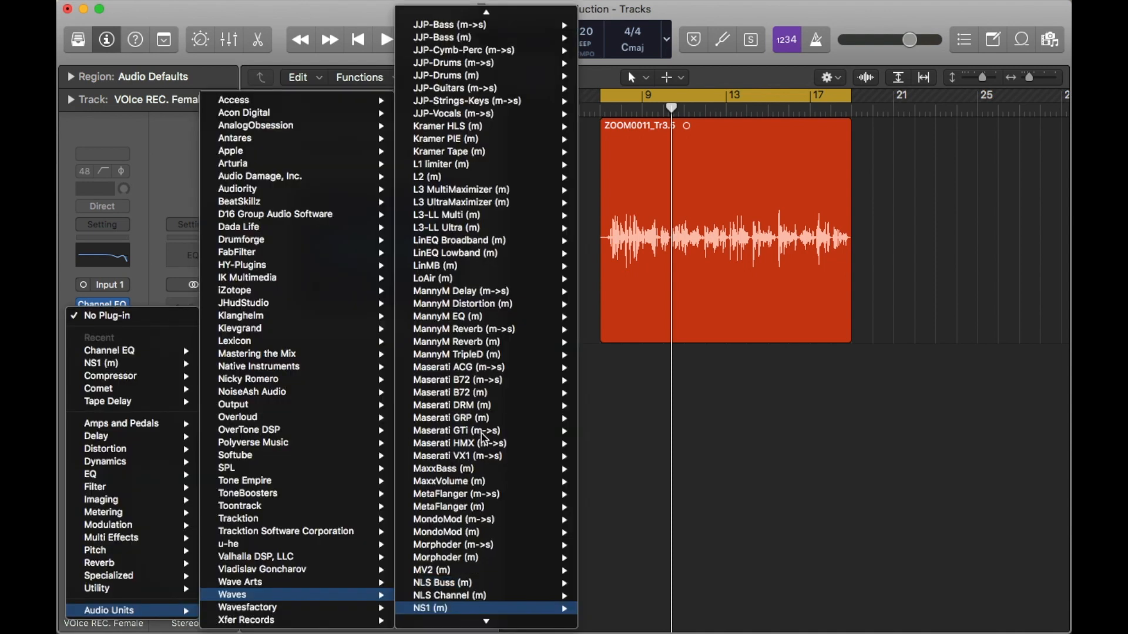
pyautogui.scroll(-1, 562, 558)
pyautogui.moveTo(555, 586)
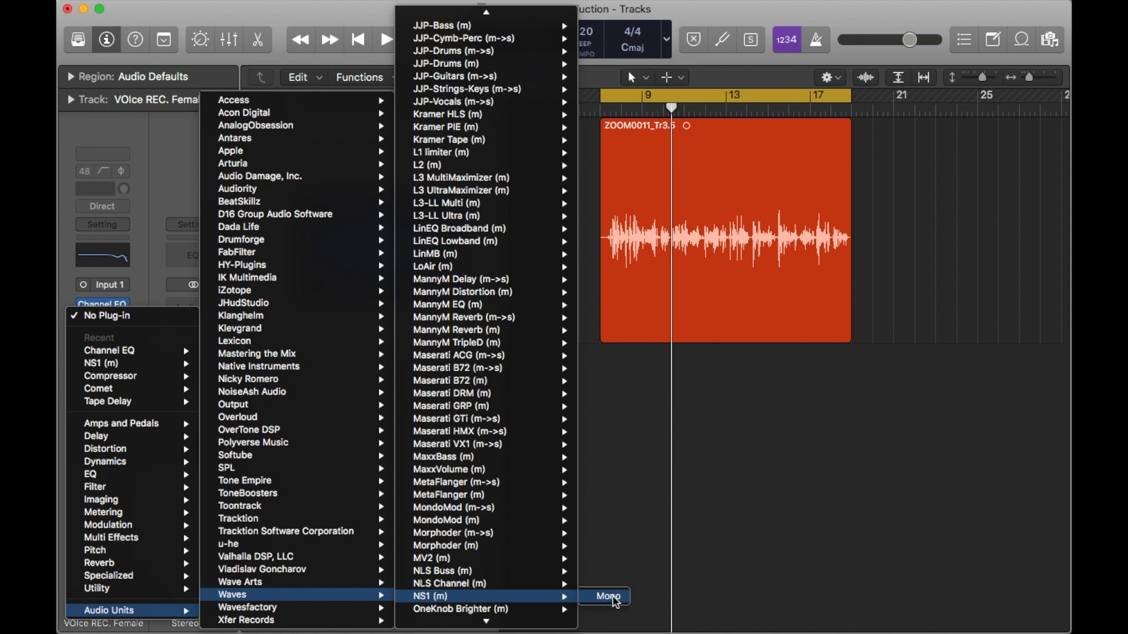
pyautogui.click(612, 597)
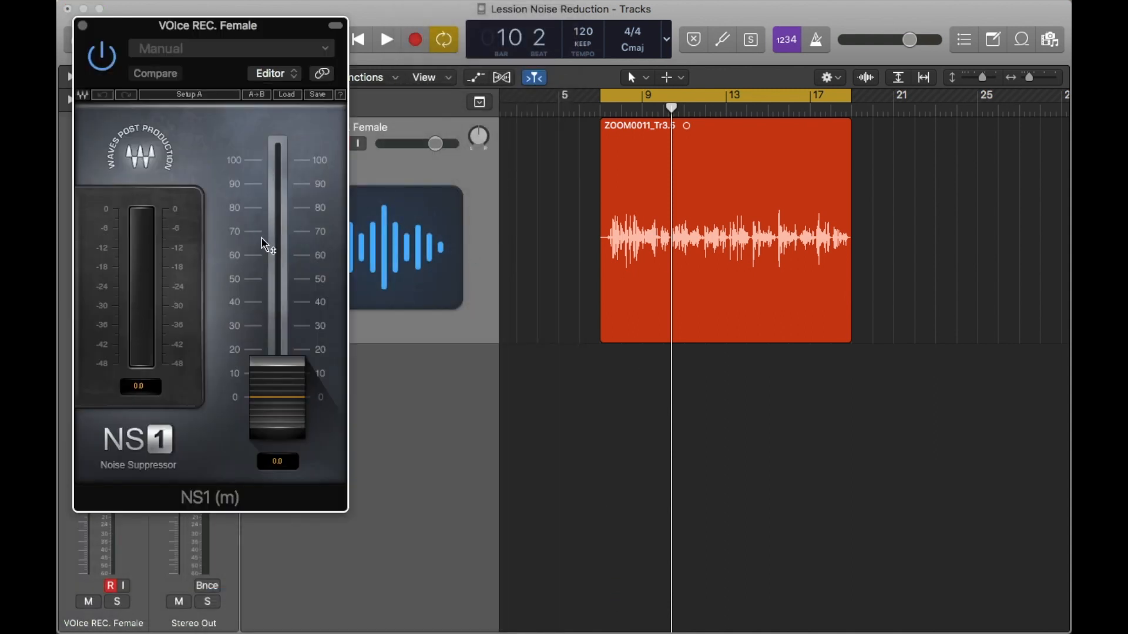
# Step: Listen to the voice recording with the NS1 suppression fader still at zero as a reference
pyautogui.click(272, 390)
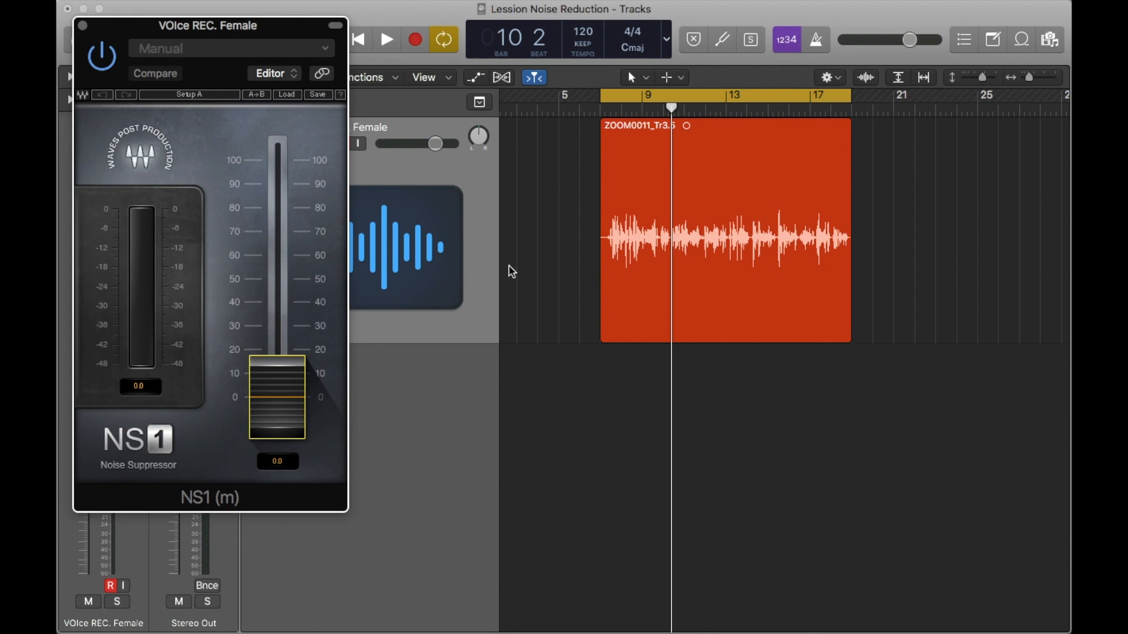
pyautogui.press('space')
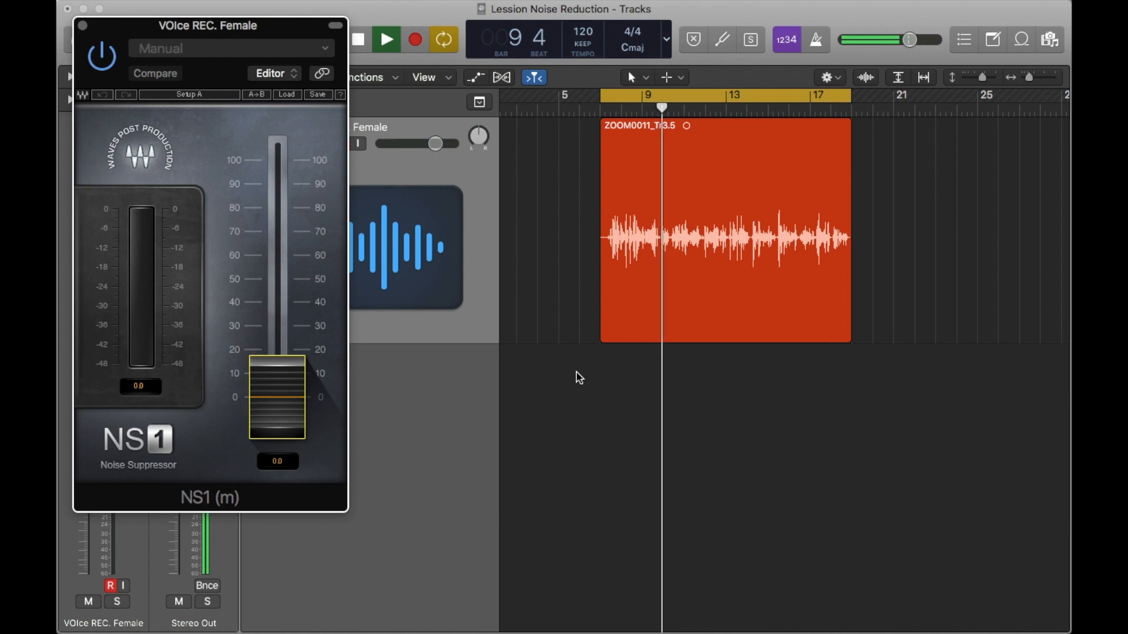
pyautogui.press('space')
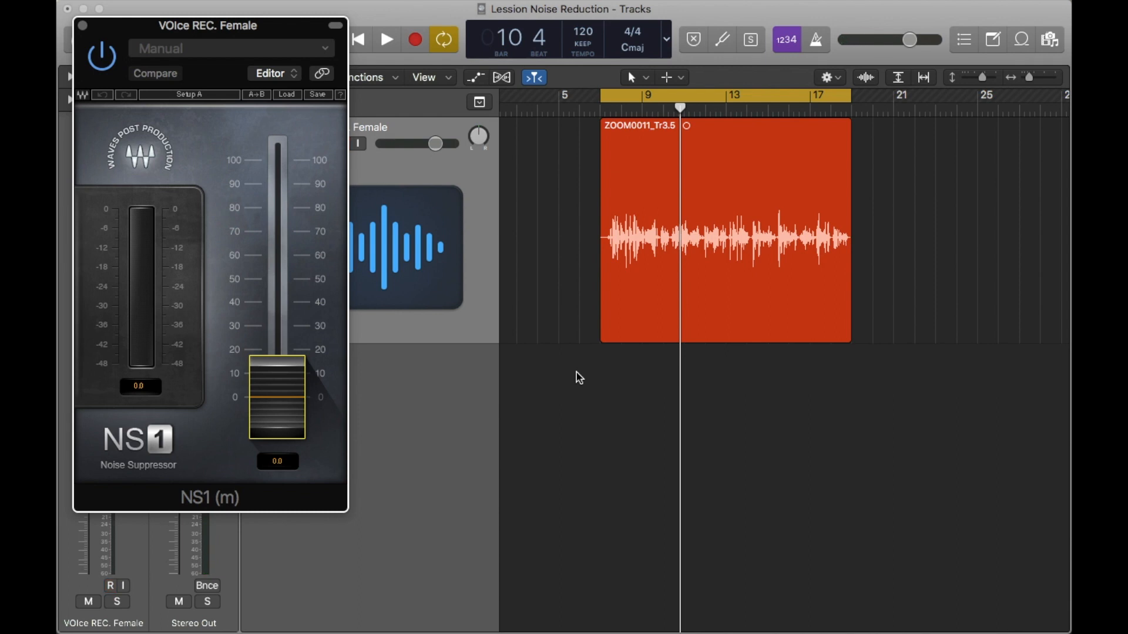
# Step: Raise the NS1 suppression fader to 31.1 while listening to the voice recording
pyautogui.moveTo(276, 404); pyautogui.dragTo(276, 329)
pyautogui.press('space')
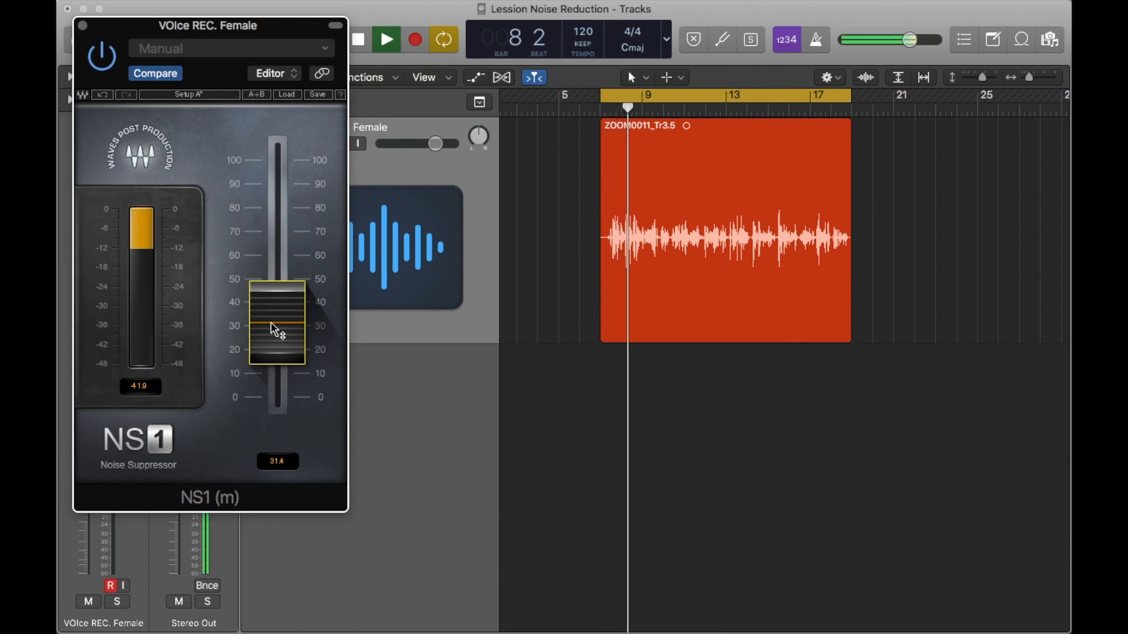
pyautogui.moveTo(271, 322); pyautogui.dragTo(271, 324)
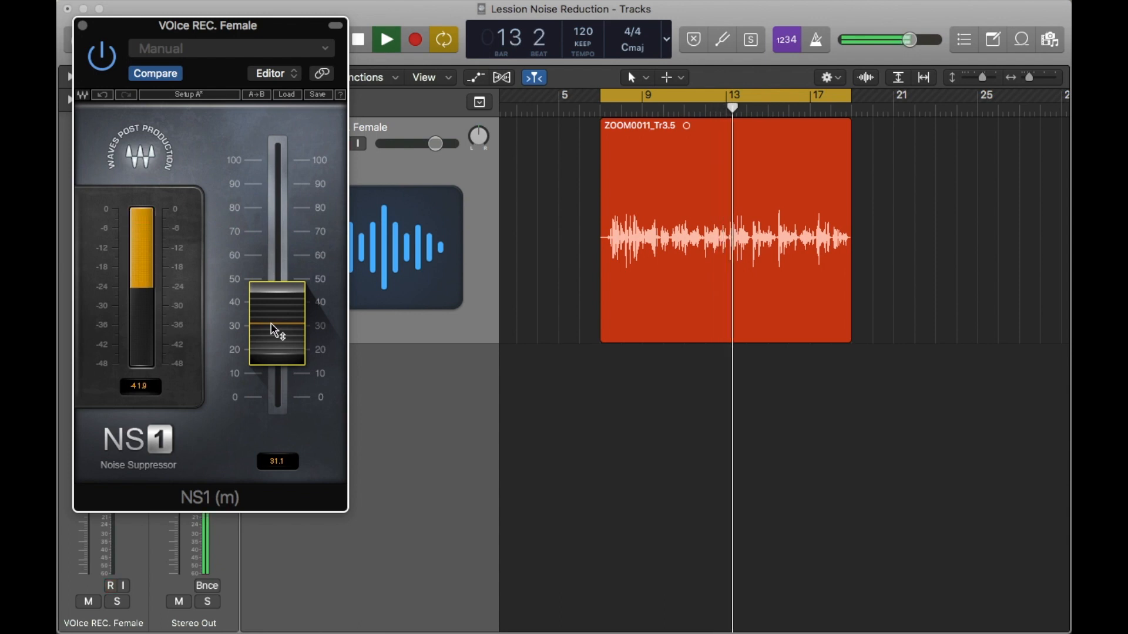
pyautogui.press('space')
# Step: Lower the NS1 suppression to 28.0, listen to the voice again and close the plug-in window
pyautogui.moveTo(274, 330); pyautogui.dragTo(275, 339)
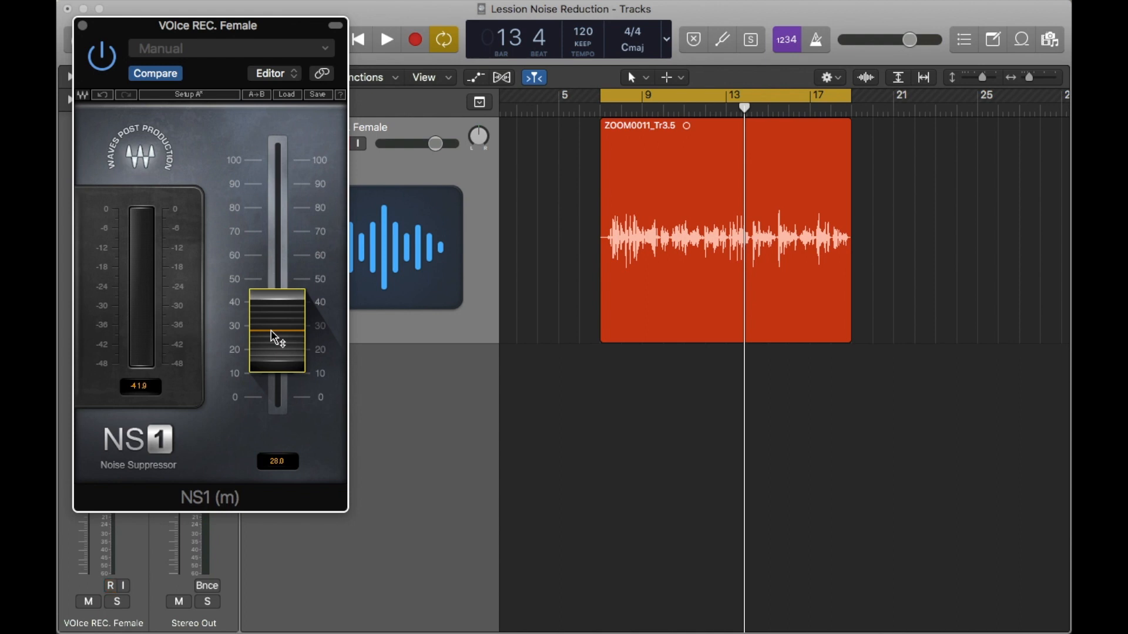
pyautogui.press('space')
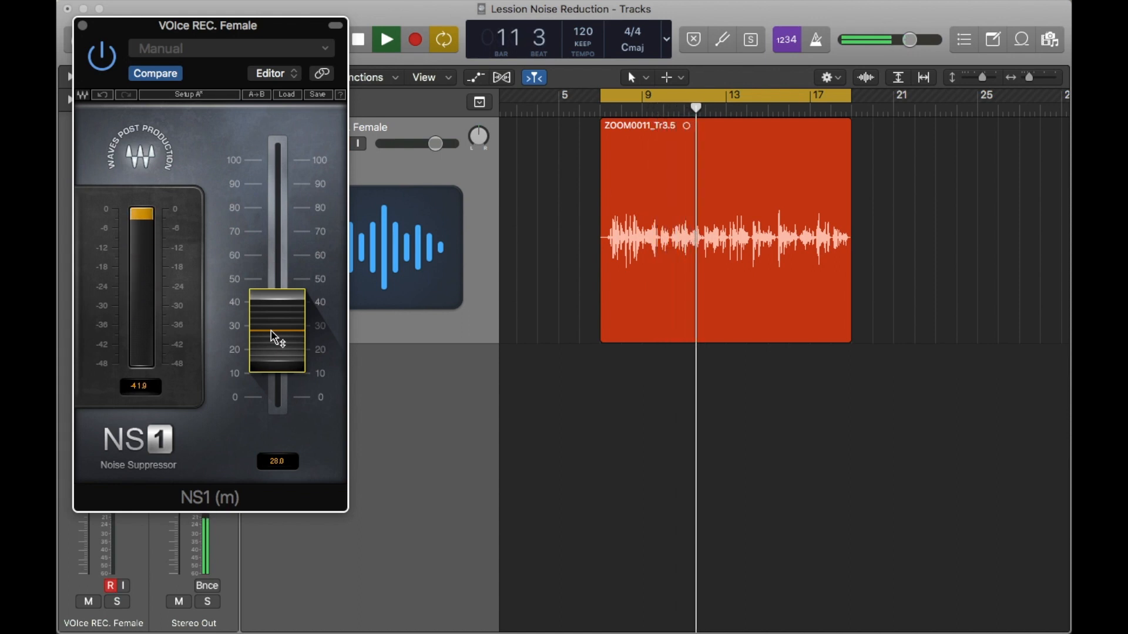
pyautogui.press('space')
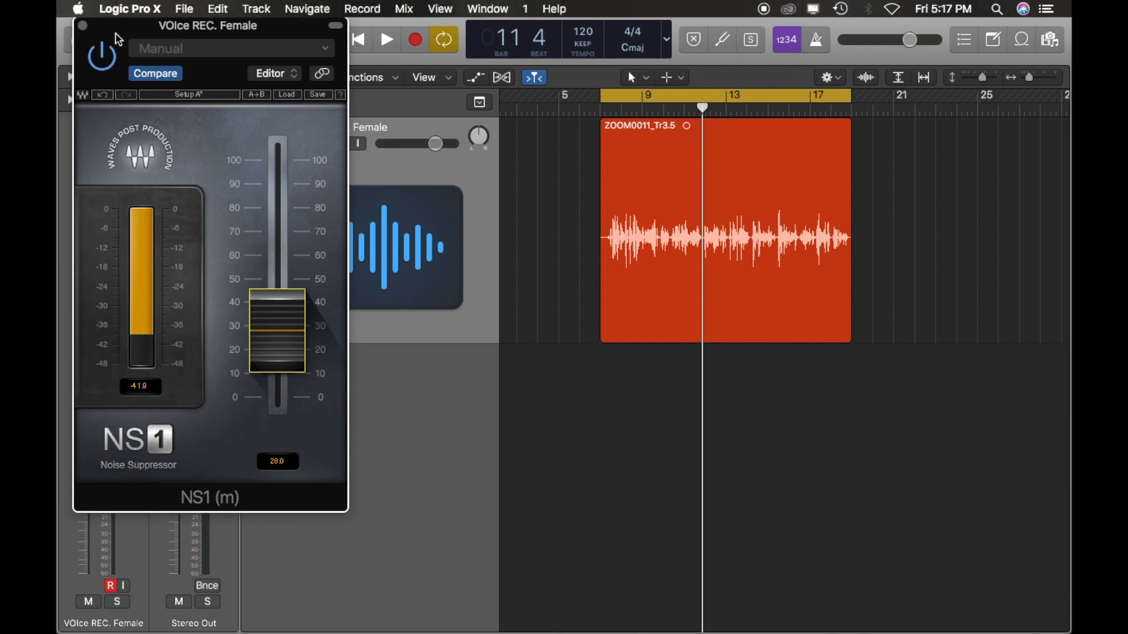
pyautogui.click(84, 26)
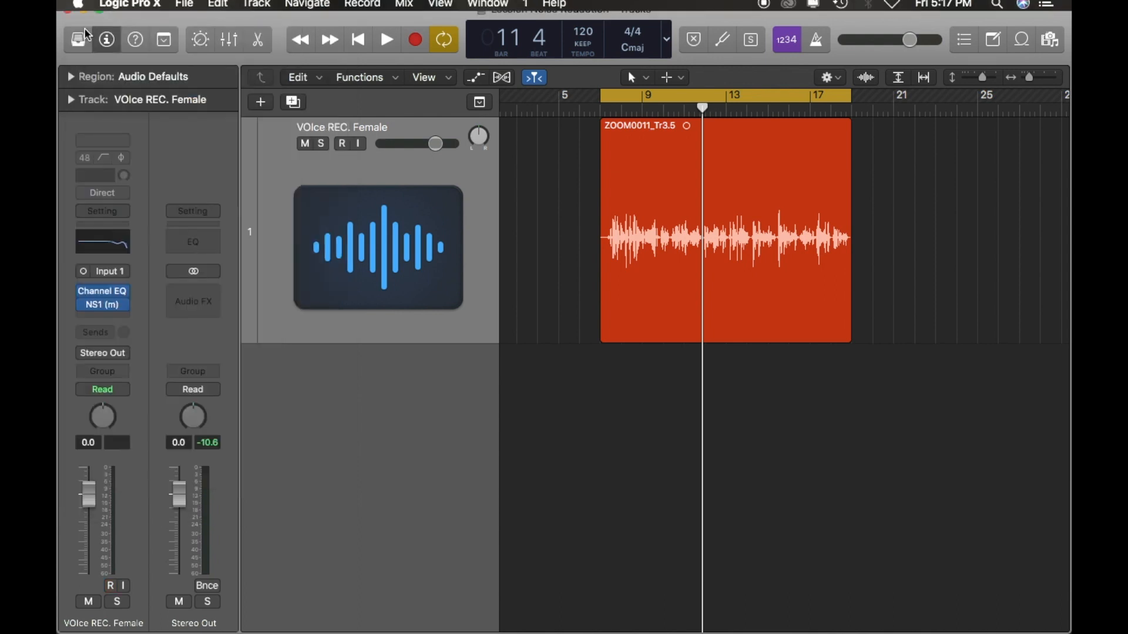
# Step: Bypass the Channel EQ on the voice track and listen to the recording with only NS1 active
pyautogui.click(112, 246)
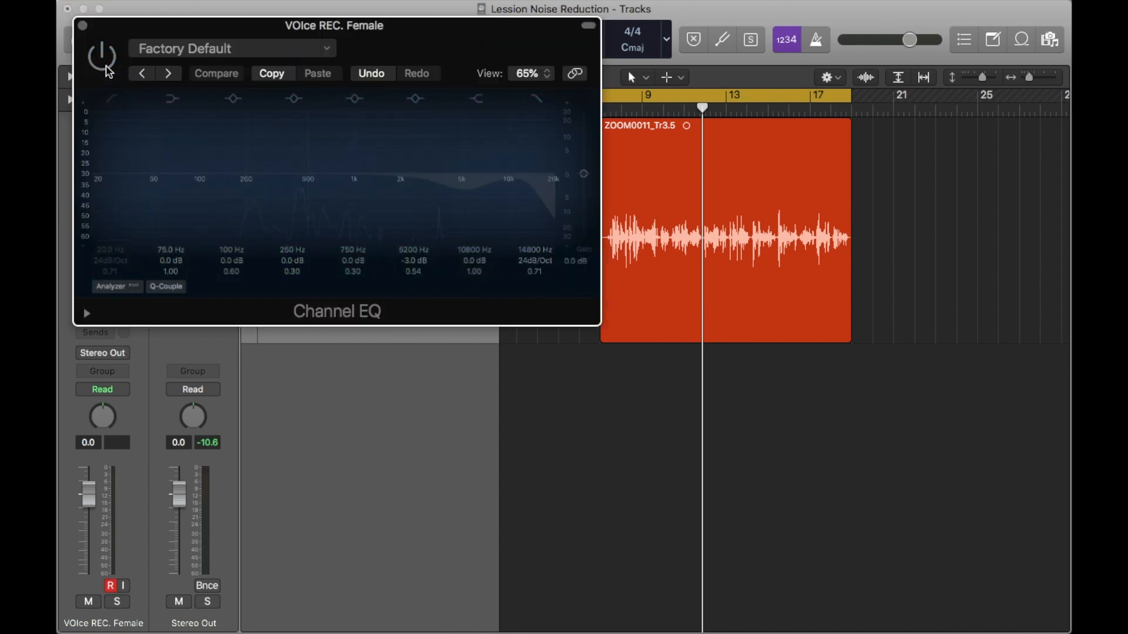
pyautogui.click(83, 25)
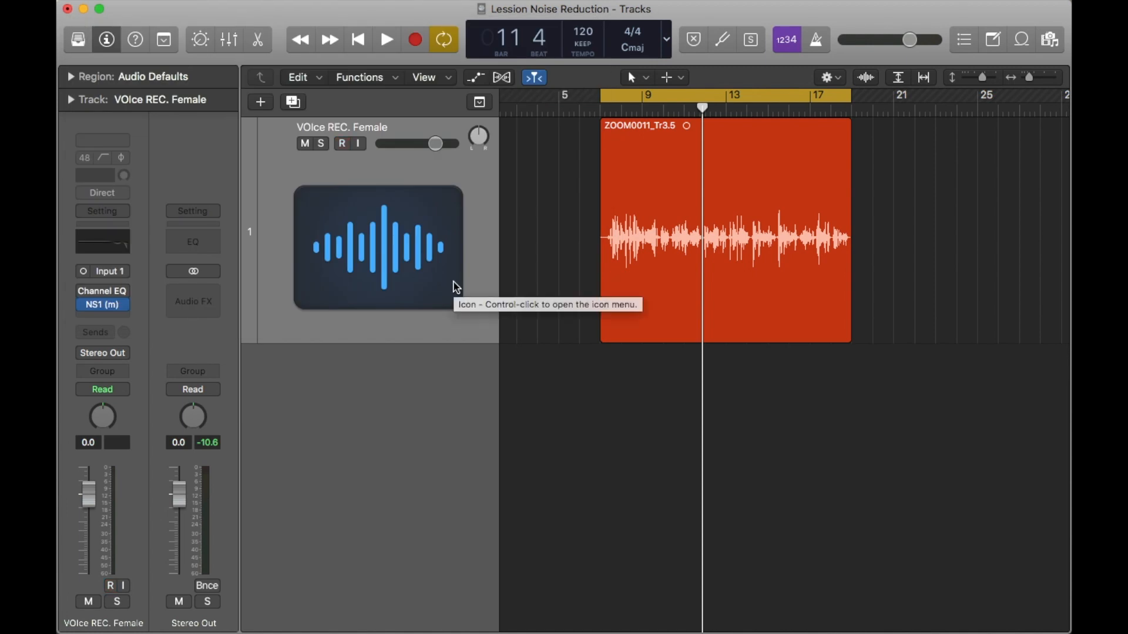
pyautogui.press('space')
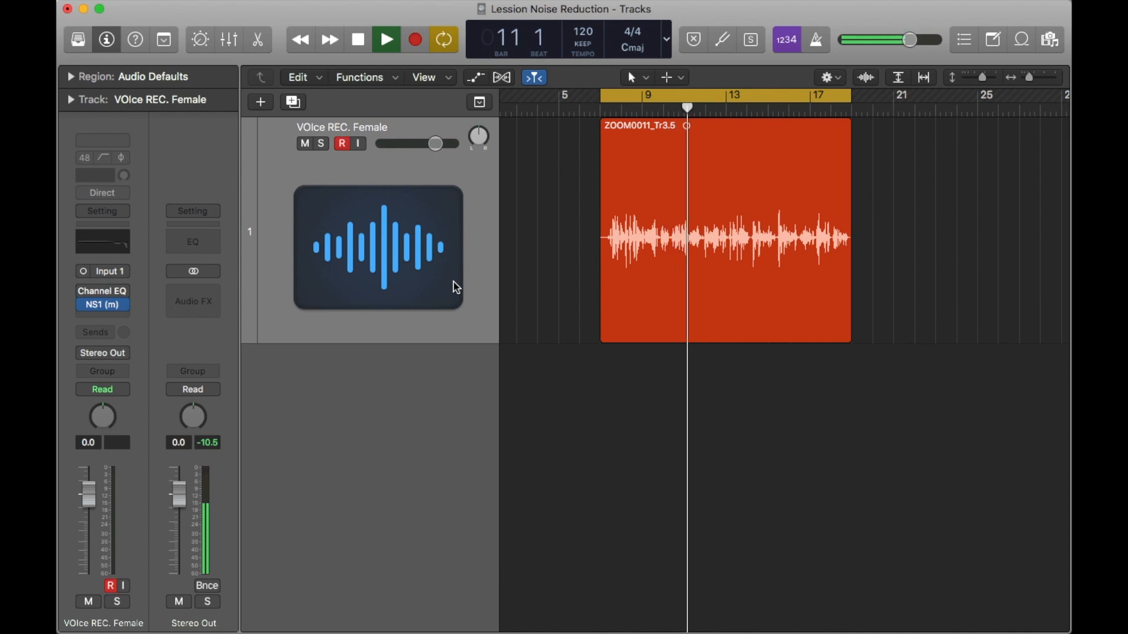
pyautogui.press('space')
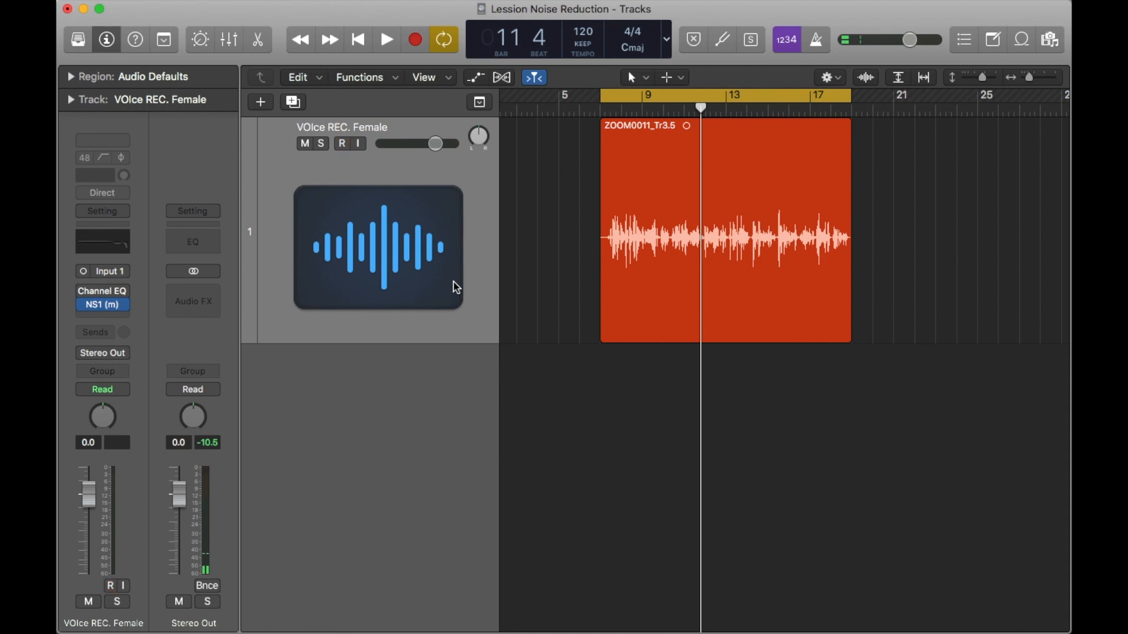
# Step: Reduce the NS1 suppression on the voice track to 21.3 and play the recording
pyautogui.click(103, 306)
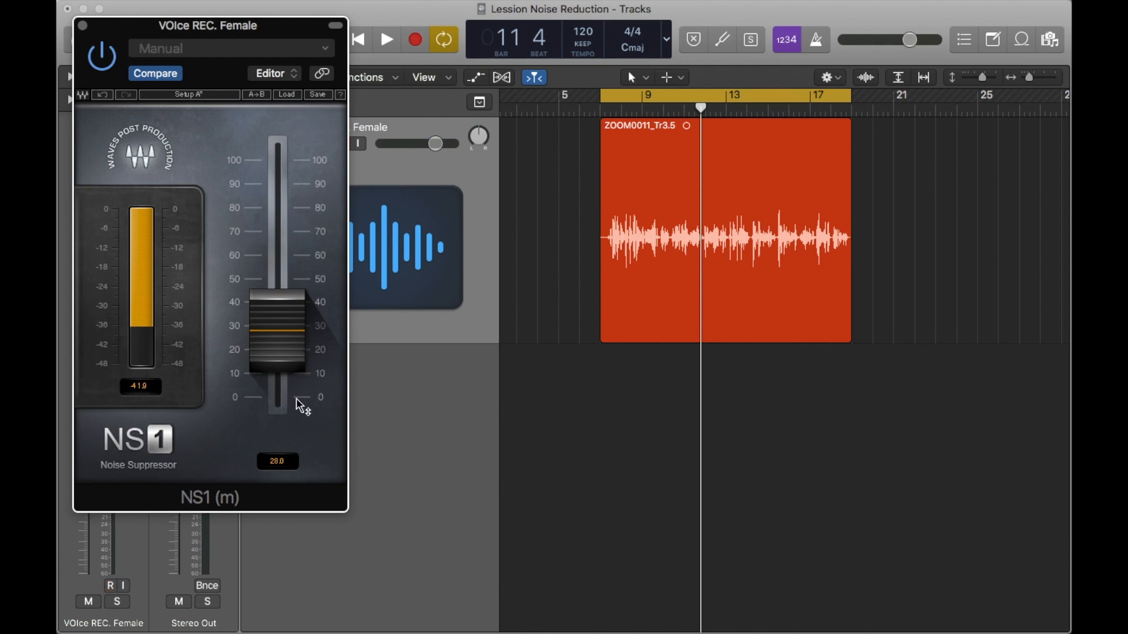
pyautogui.click(293, 370)
pyautogui.moveTo(293, 370); pyautogui.dragTo(289, 378)
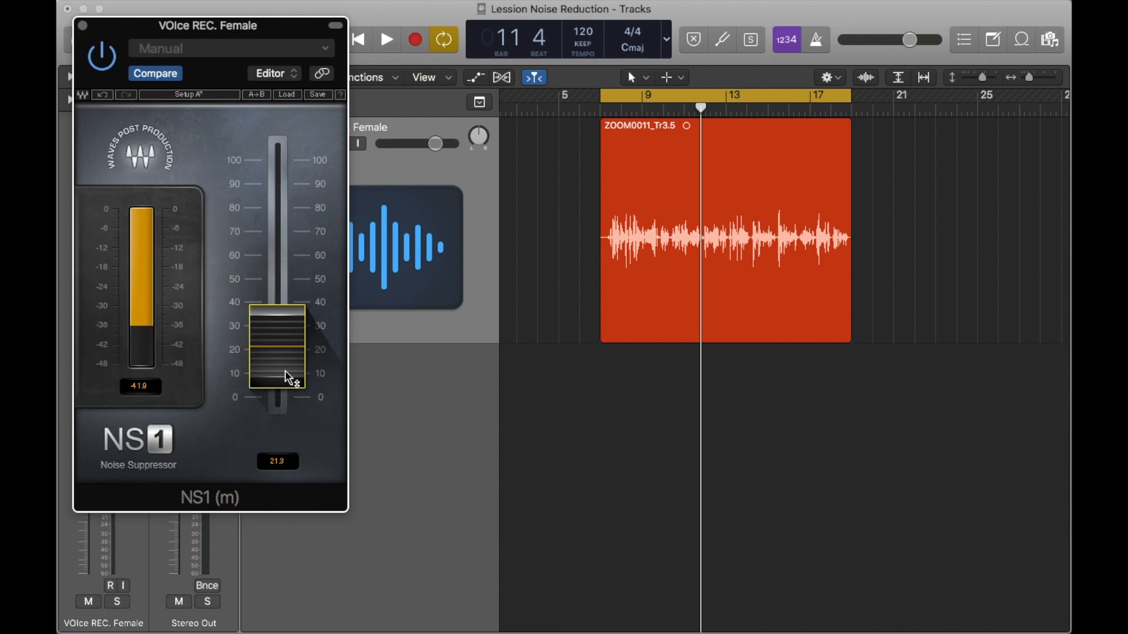
pyautogui.press('space')
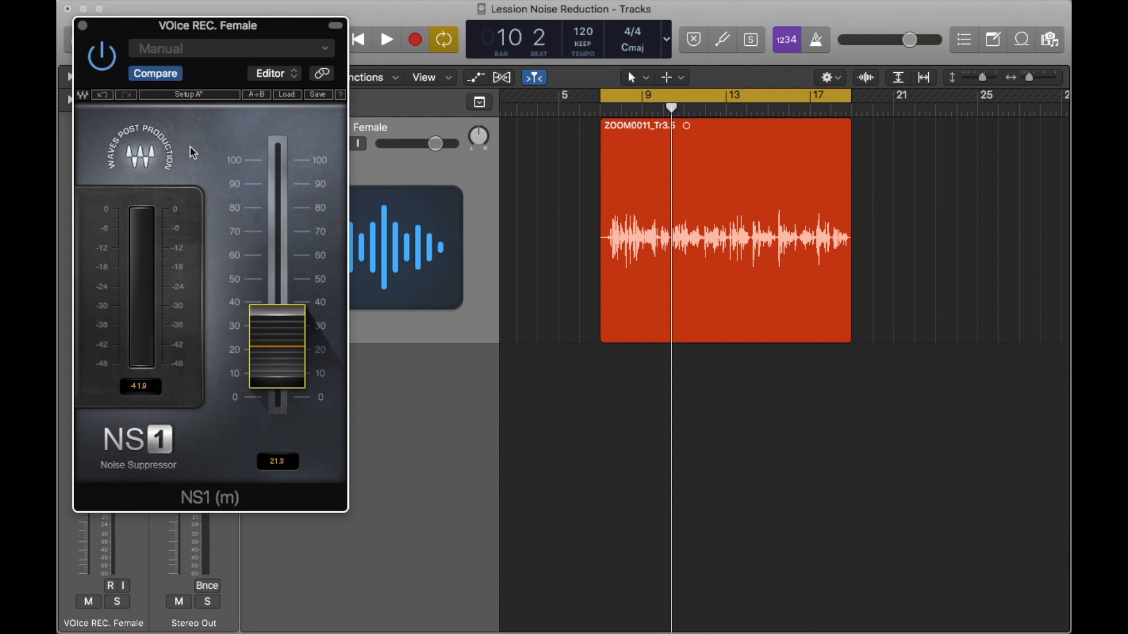
# Step: Toggle the NS1 bypass during playback to compare the voice with and without noise suppression
pyautogui.press('space')
pyautogui.click(103, 57)
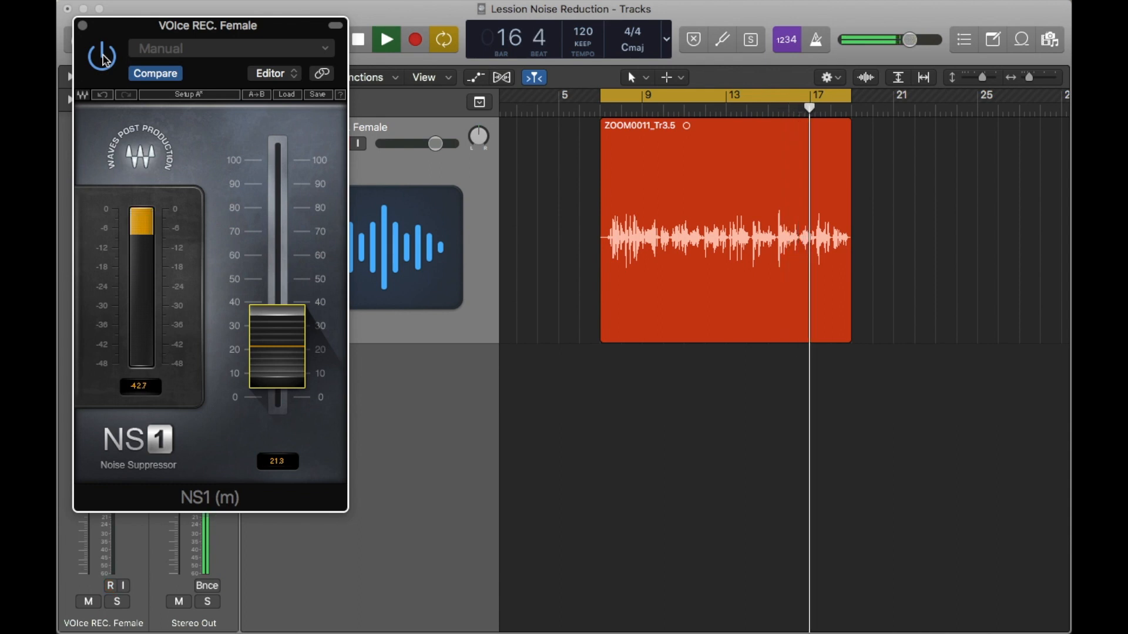
pyautogui.press('space')
pyautogui.scroll(-5, 502, 142)
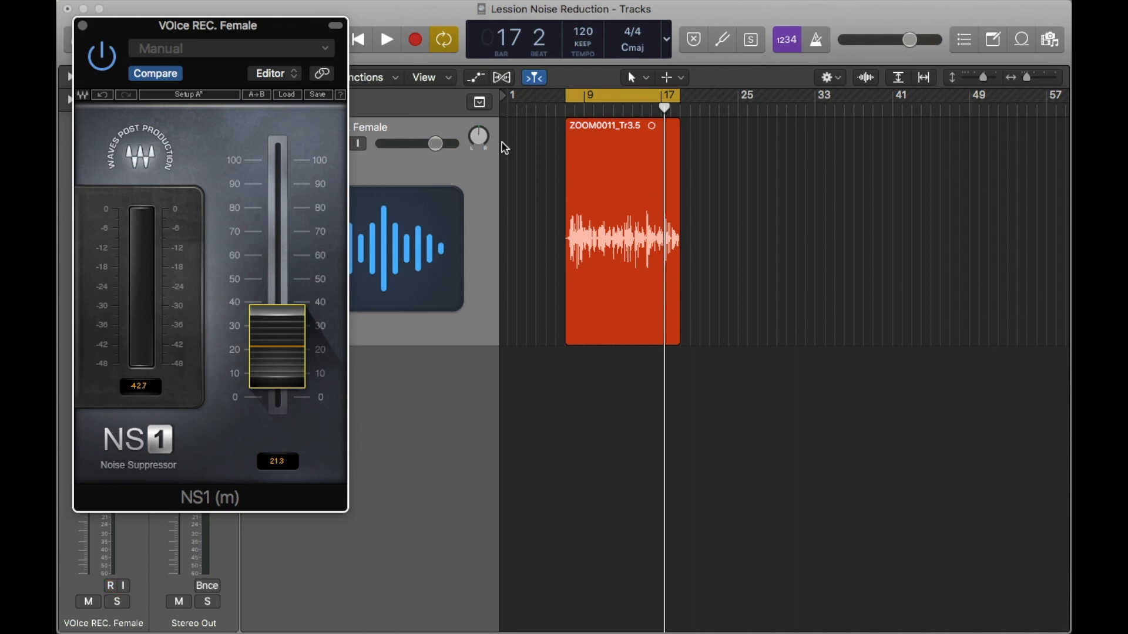
# Step: Close the NS1 window and insert a Compressor after NS1 on the female voice track
pyautogui.click(83, 26)
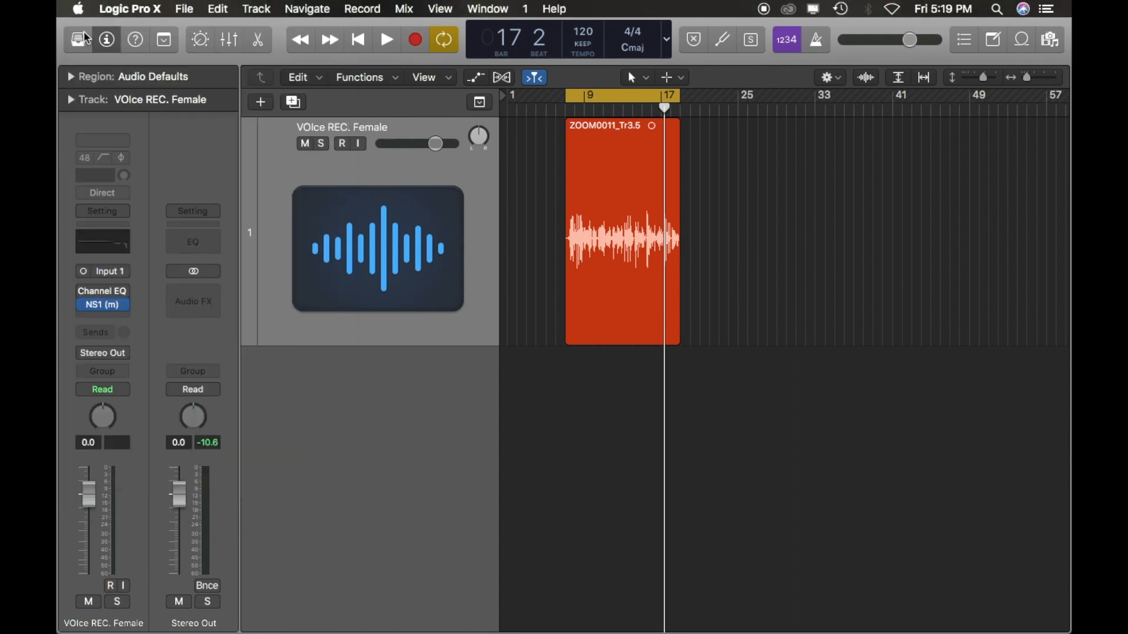
pyautogui.click(126, 318)
pyautogui.moveTo(163, 391)
pyautogui.click(527, 363)
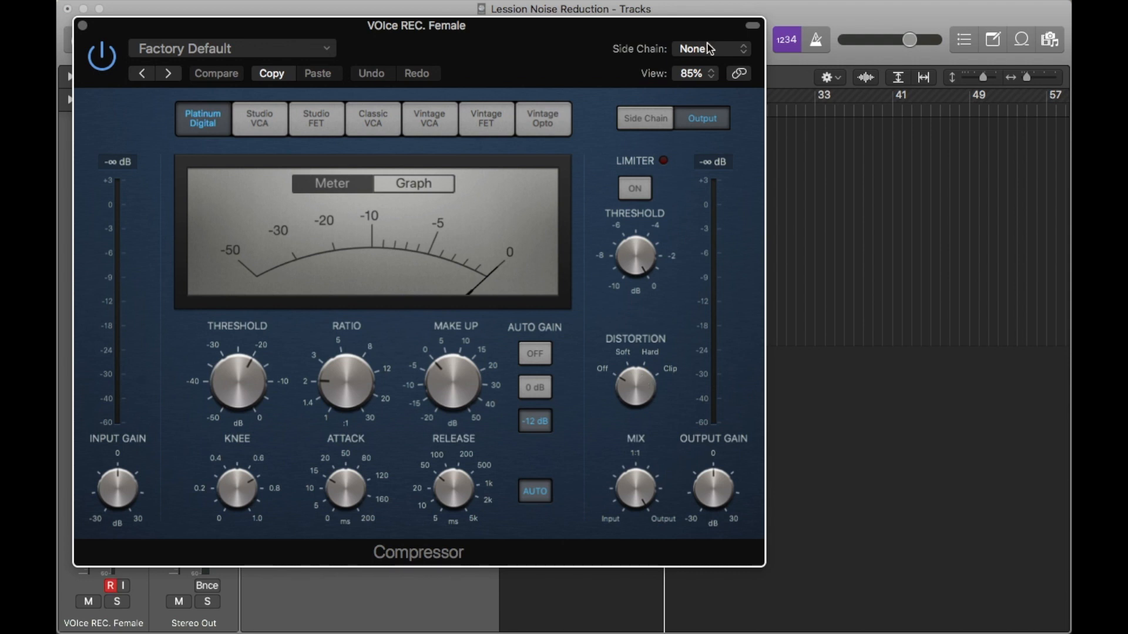
# Step: Load the Studio Vocal preset from the Voice category in the Compressor and close its window
pyautogui.click(266, 46)
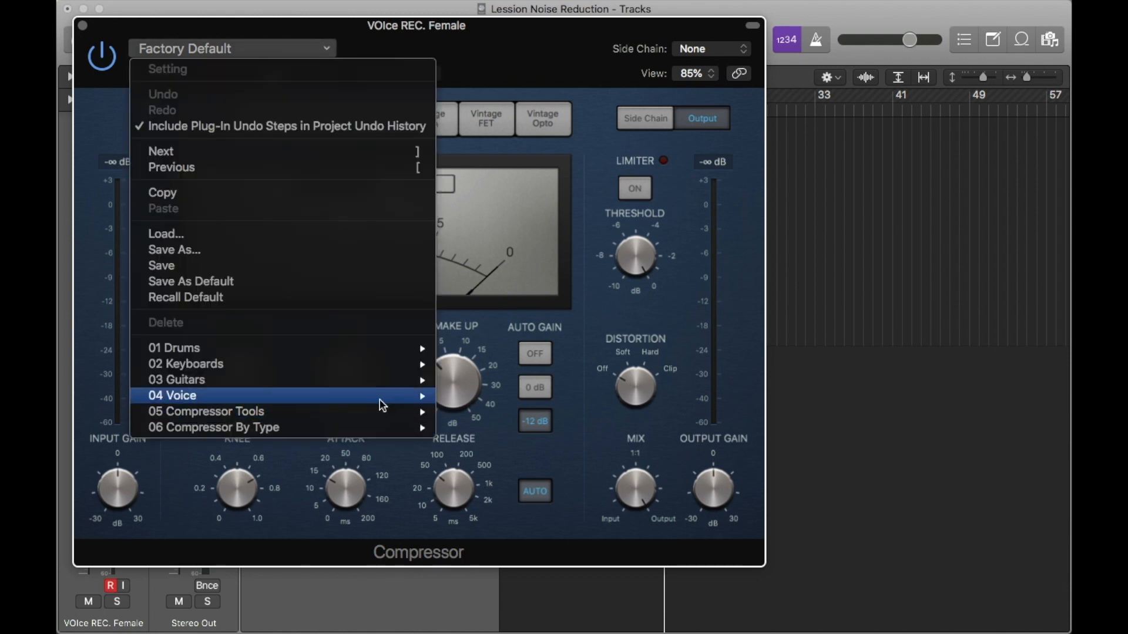
pyautogui.moveTo(386, 398)
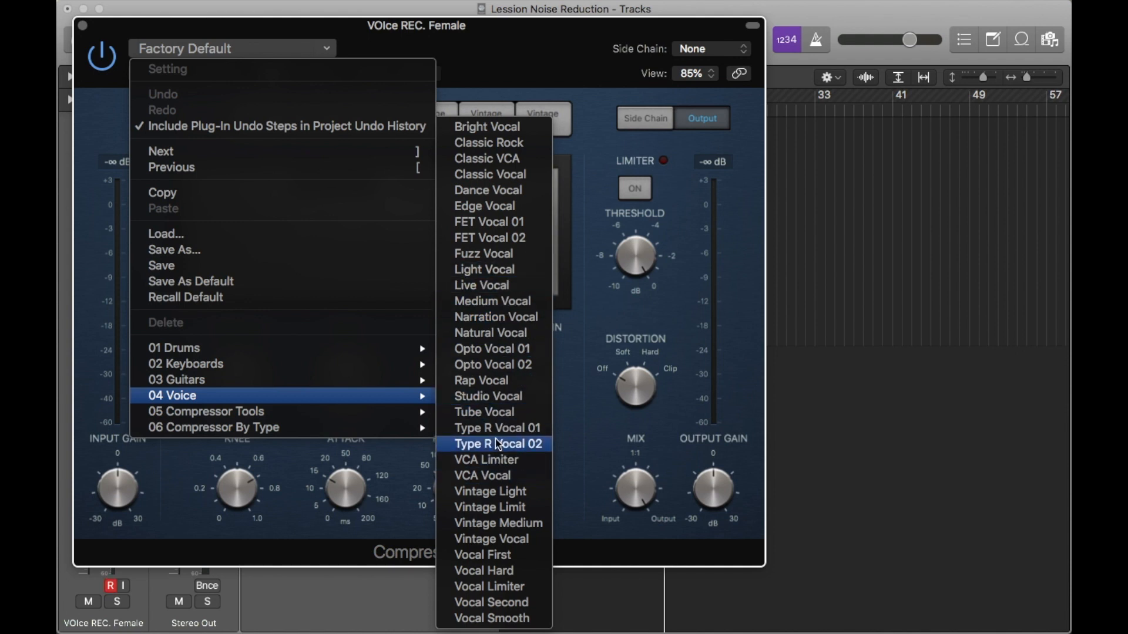
pyautogui.click(491, 403)
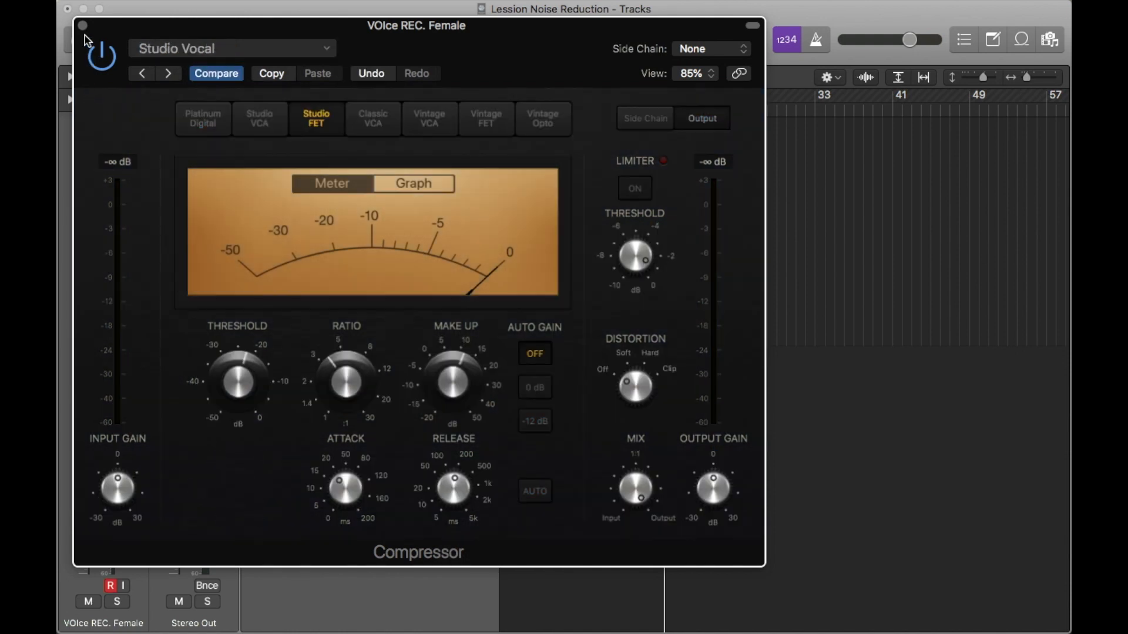
pyautogui.click(83, 25)
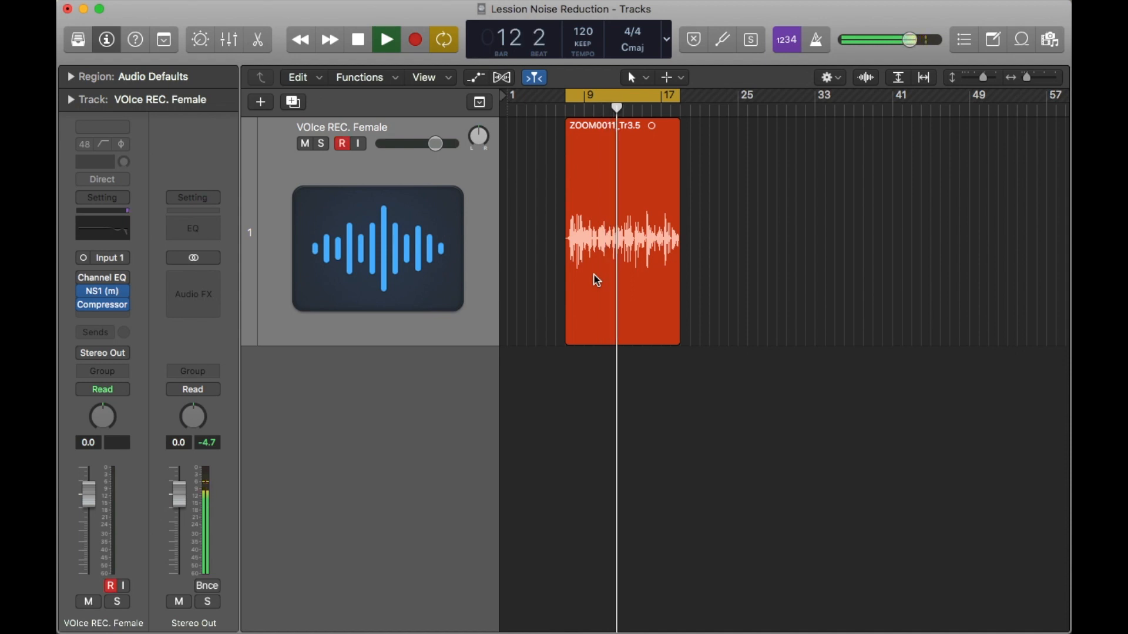
# Step: Listen to the voice recording with both NS1 and the Compressor active, stopping and restarting playback
pyautogui.click(597, 280)
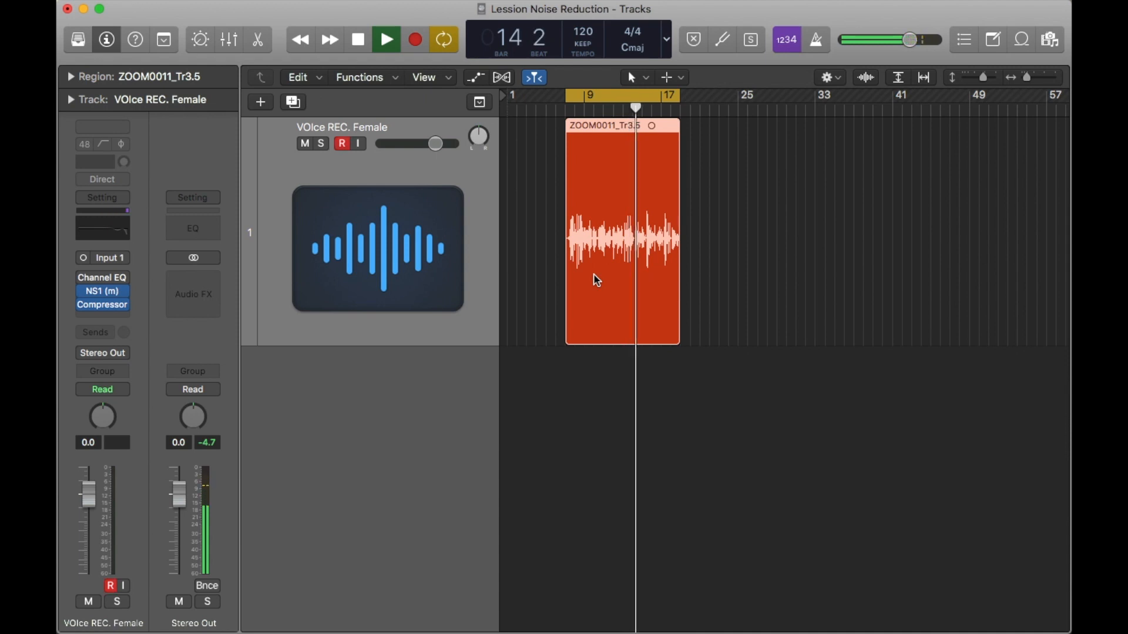
pyautogui.moveTo(87, 311)
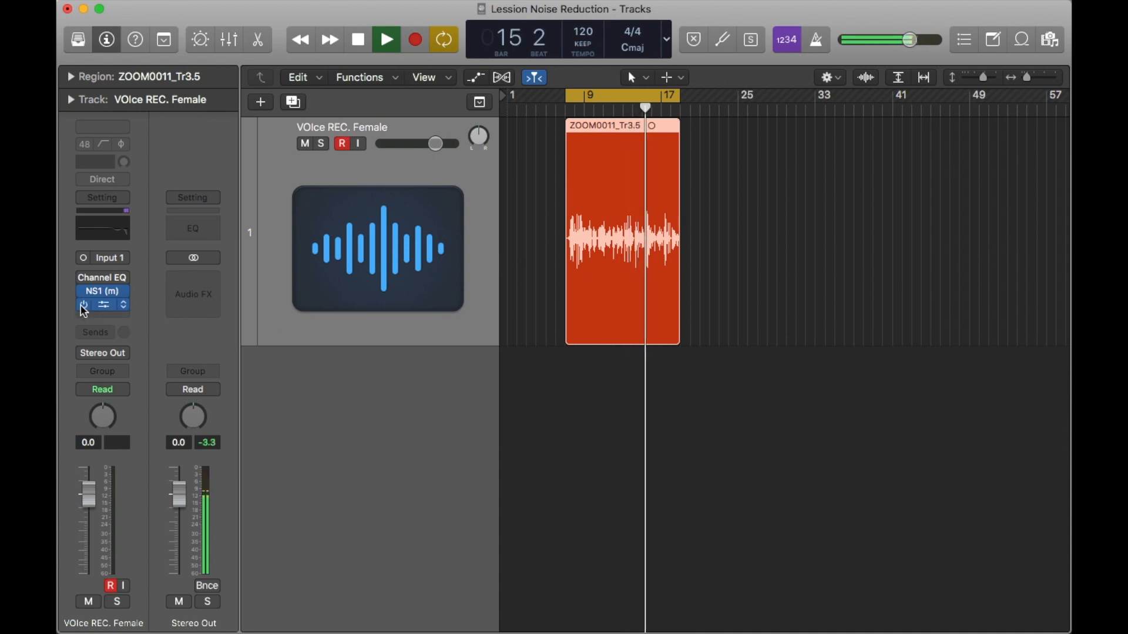
pyautogui.press('space')
pyautogui.click(556, 362)
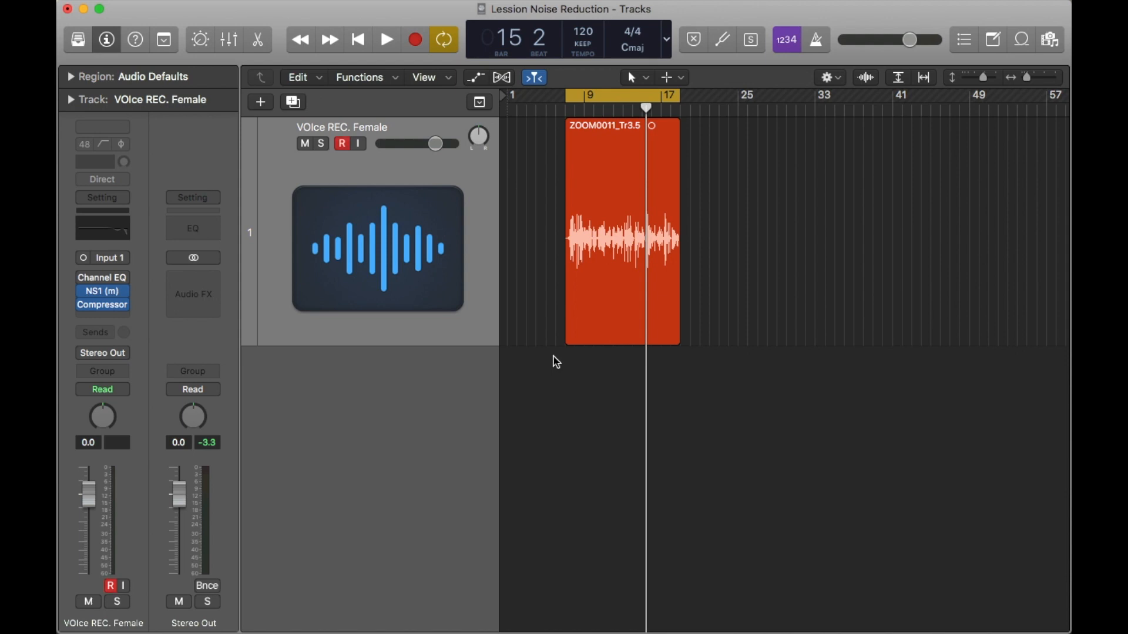
pyautogui.keyDown('ctrl'); pyautogui.keyDown('alt'); pyautogui.click(554, 357); pyautogui.keyUp('alt'); pyautogui.keyUp('ctrl')
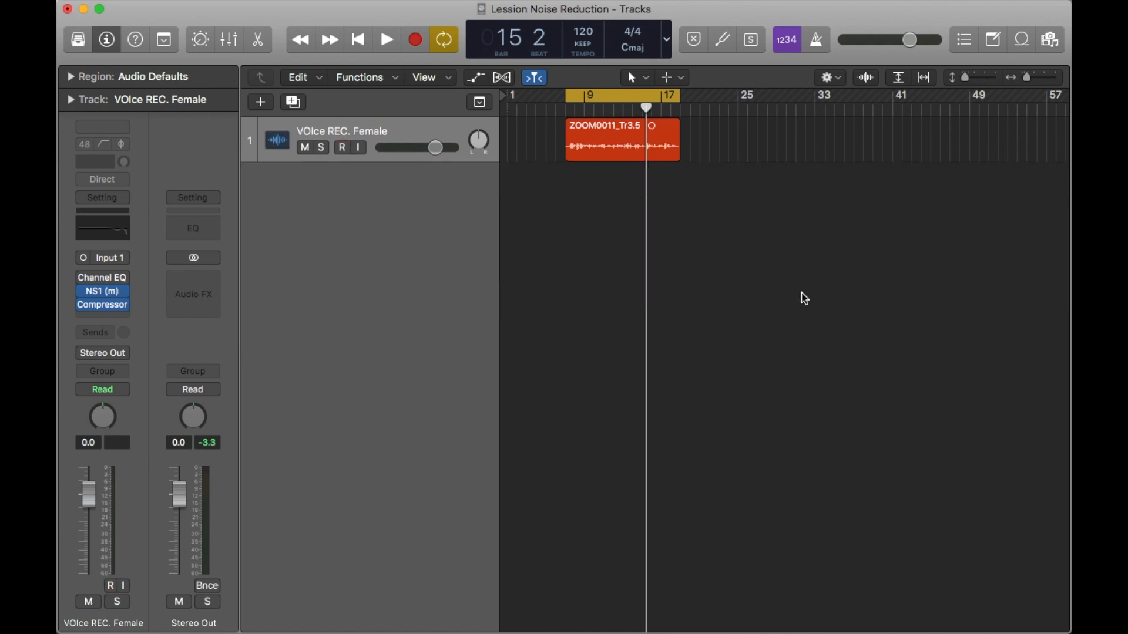
pyautogui.press('space')
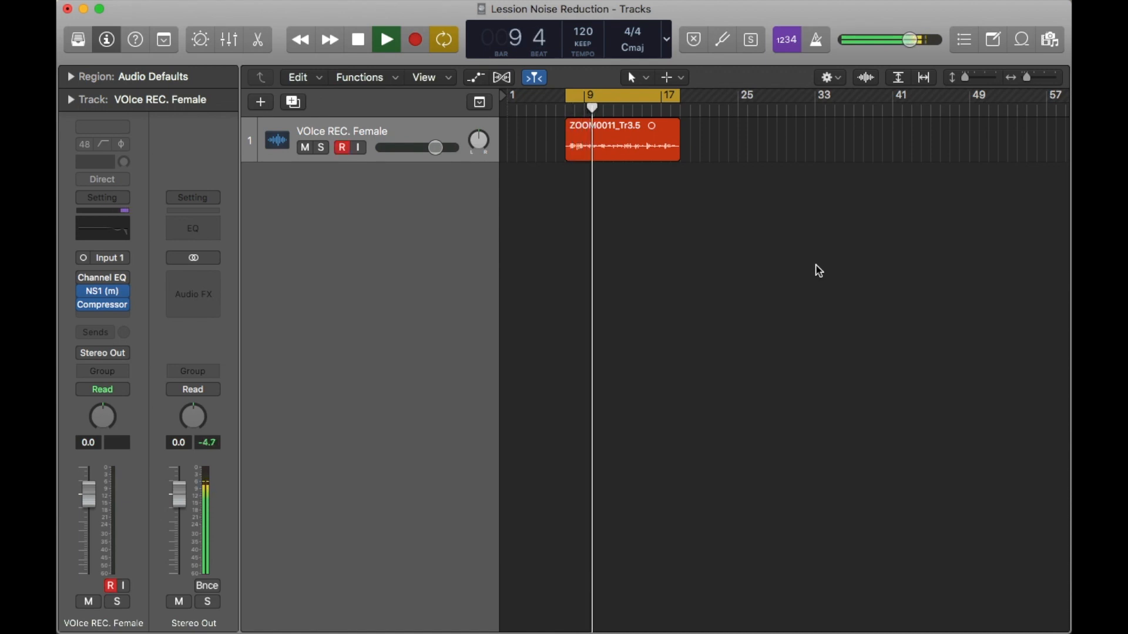
pyautogui.press('space')
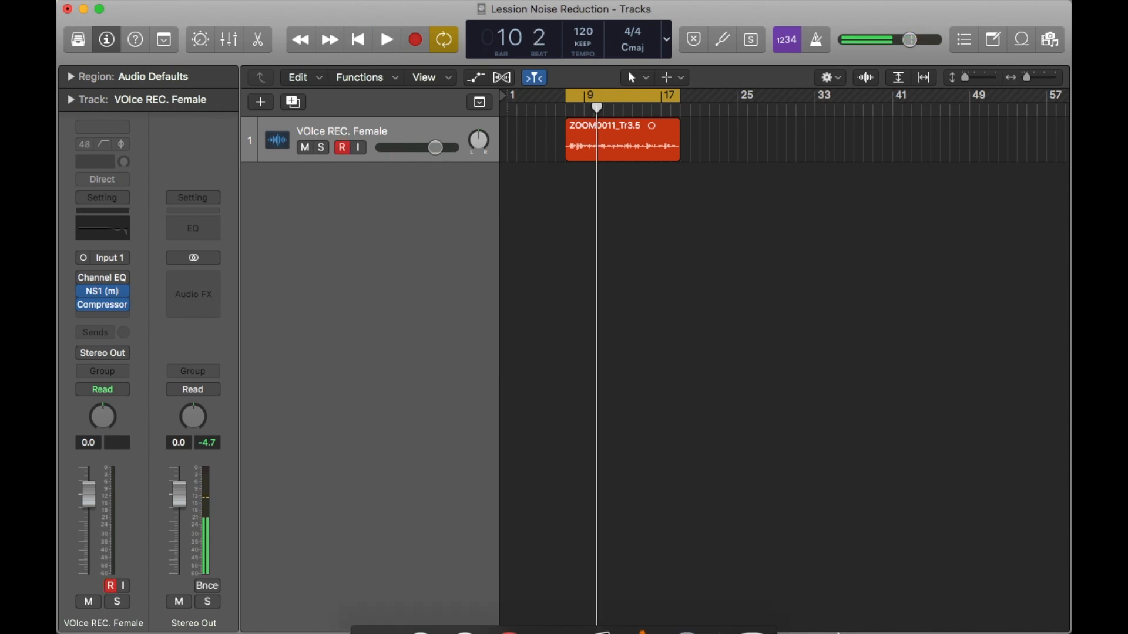
pyautogui.click(695, 592)
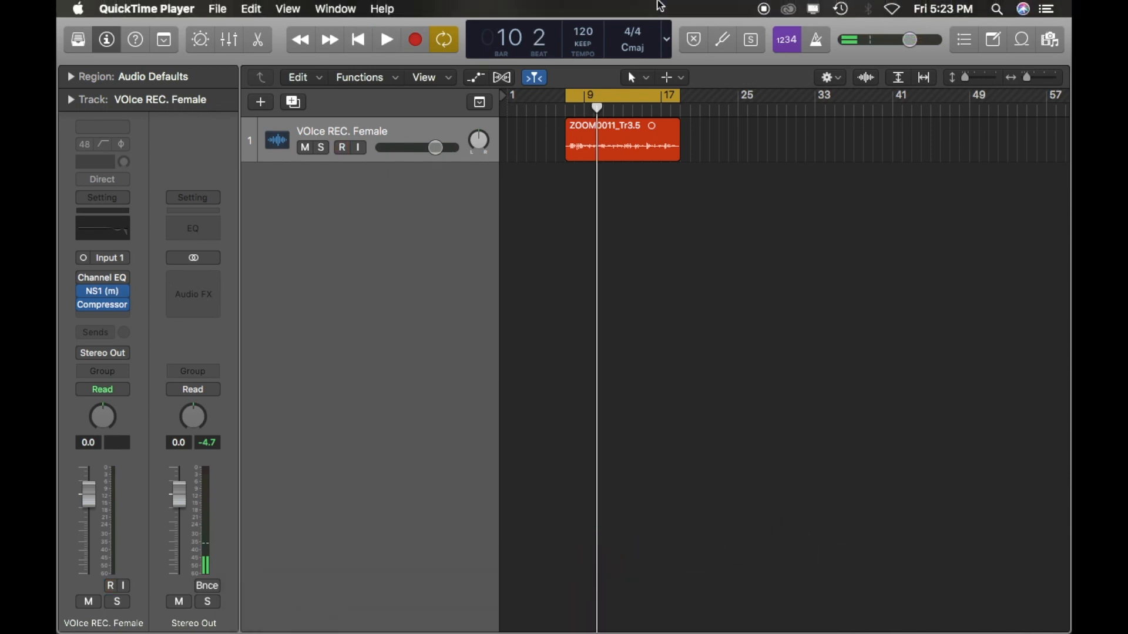